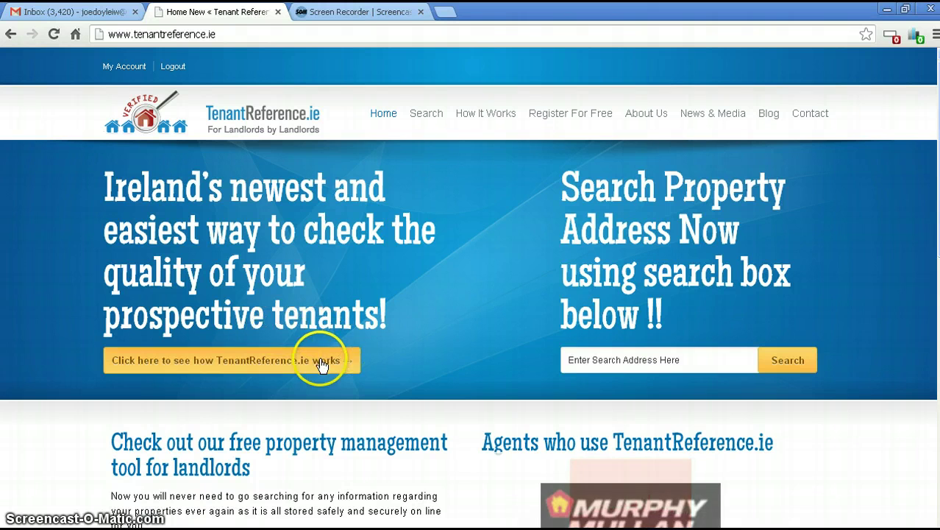
- Search the home page's property database for the suggested address that starts with 82
{"action": "left_click", "coordinate": [578, 358]}
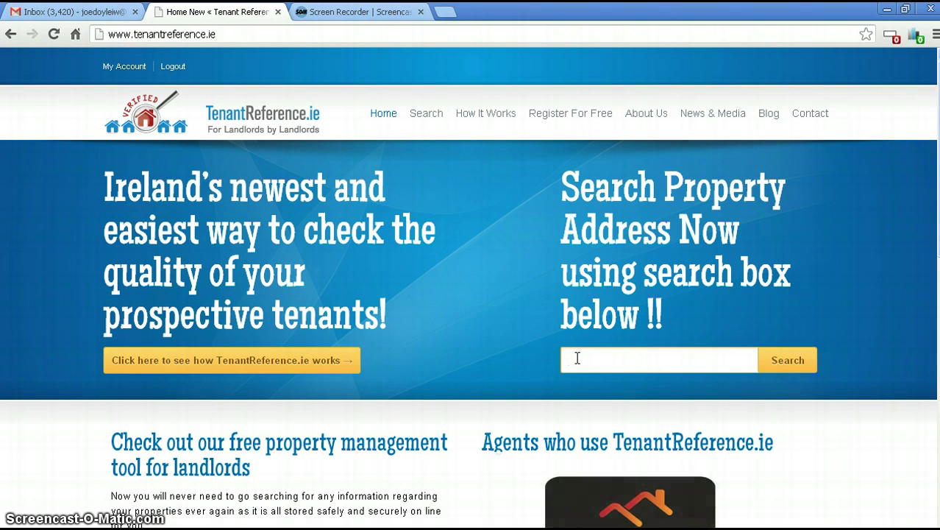
{"action": "type", "text": "82"}
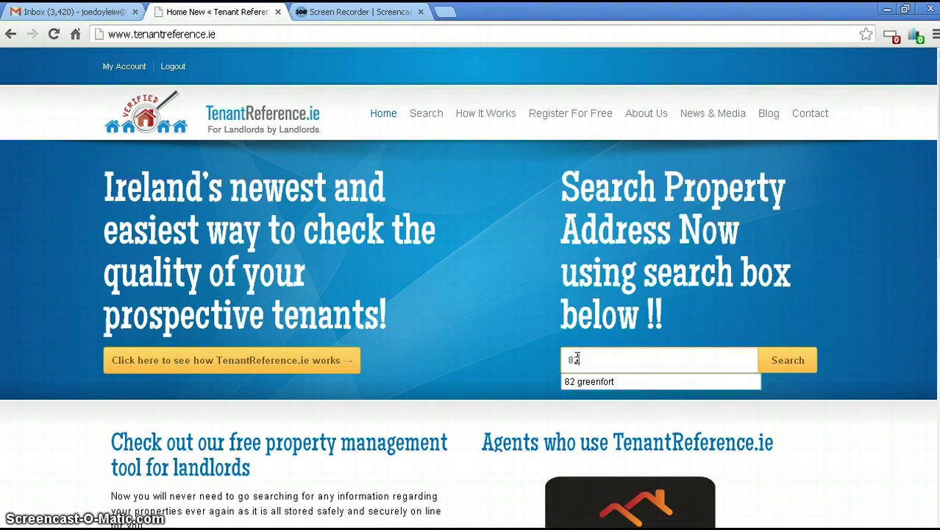
{"action": "key", "text": "Down"}
{"action": "key", "text": "Return"}
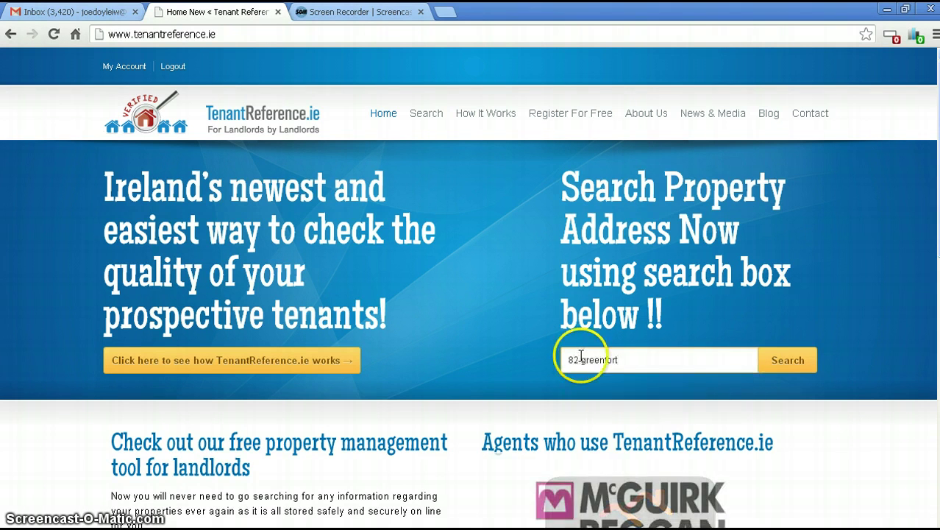
{"action": "left_click", "coordinate": [792, 360]}
{"action": "left_click", "coordinate": [564, 359]}
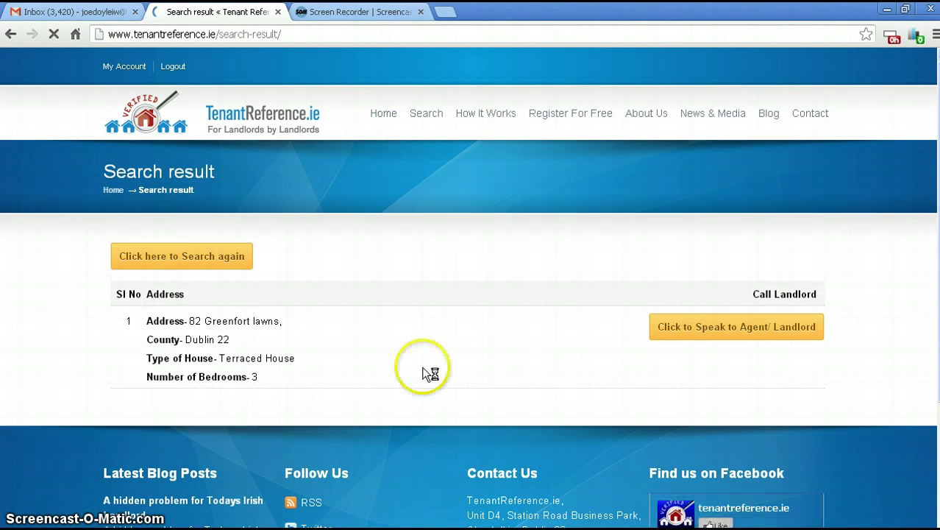
- Call the landlord of the listed property, agreeing to the terms and one-credit charge, and confirm the call connected successfully
{"action": "left_click", "coordinate": [705, 334]}
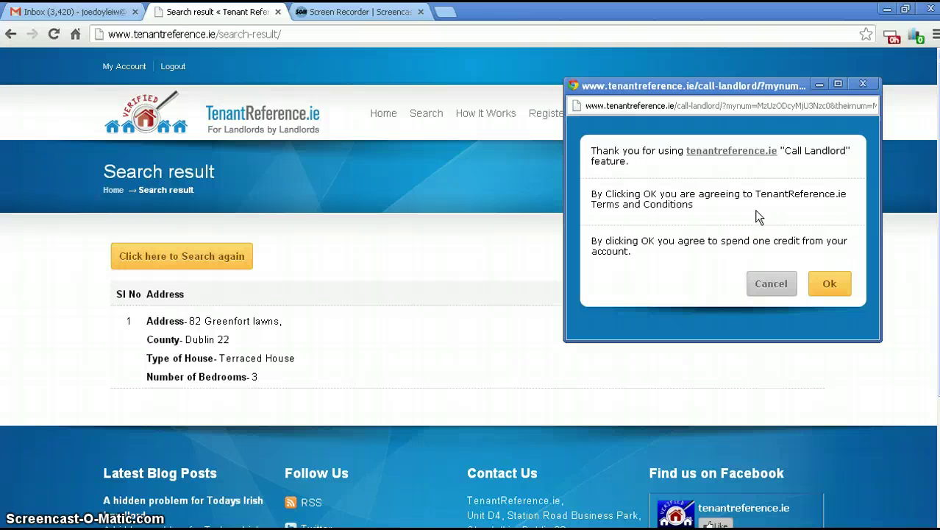
{"action": "left_click", "coordinate": [816, 285]}
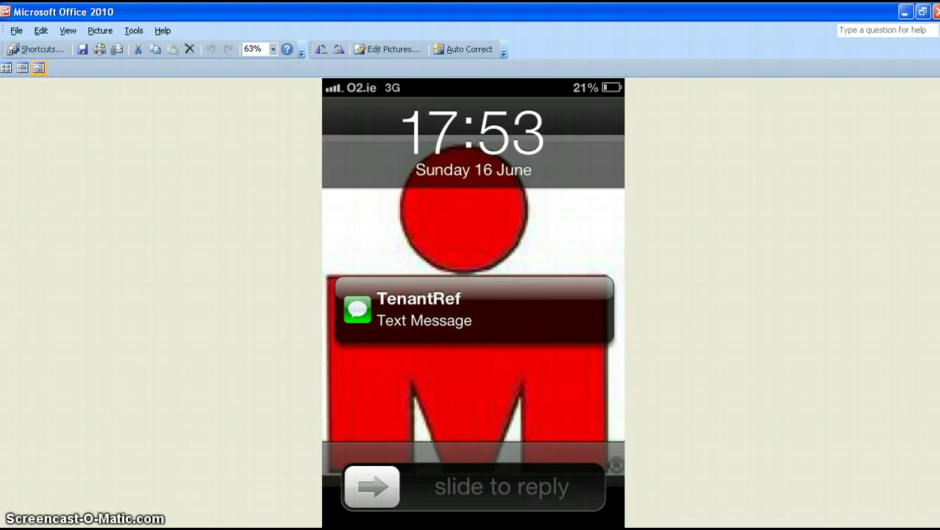
{"action": "key", "text": "Right"}
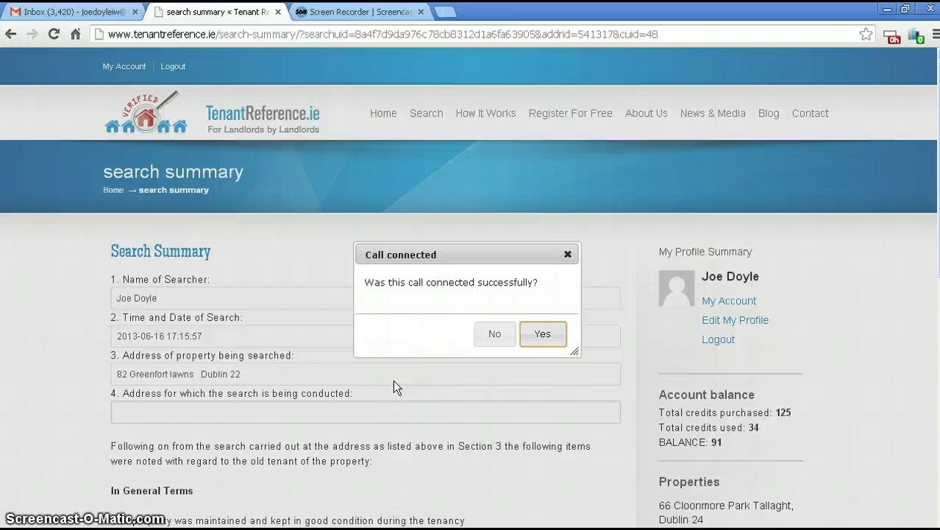
{"action": "left_click", "coordinate": [541, 336]}
- Check the prefilled search details and fill in the address for which the search is conducted with the saved entry starting with 23
{"action": "scroll", "coordinate": [177, 290], "scroll_direction": "down", "scroll_amount": 1}
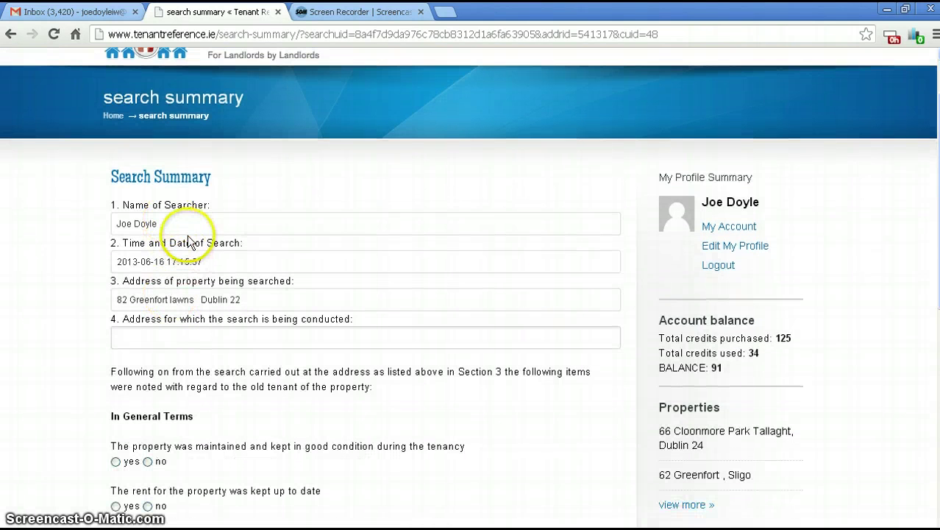
{"action": "left_click_drag", "start_coordinate": [175, 223], "coordinate": [120, 221]}
{"action": "left_click_drag", "start_coordinate": [221, 262], "coordinate": [121, 262]}
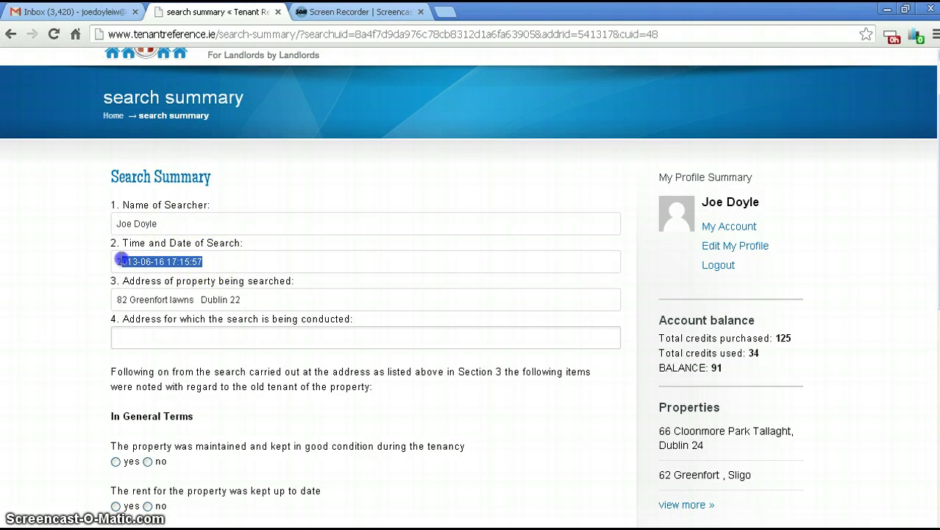
{"action": "left_click_drag", "start_coordinate": [254, 299], "coordinate": [109, 294]}
{"action": "left_click", "coordinate": [106, 294]}
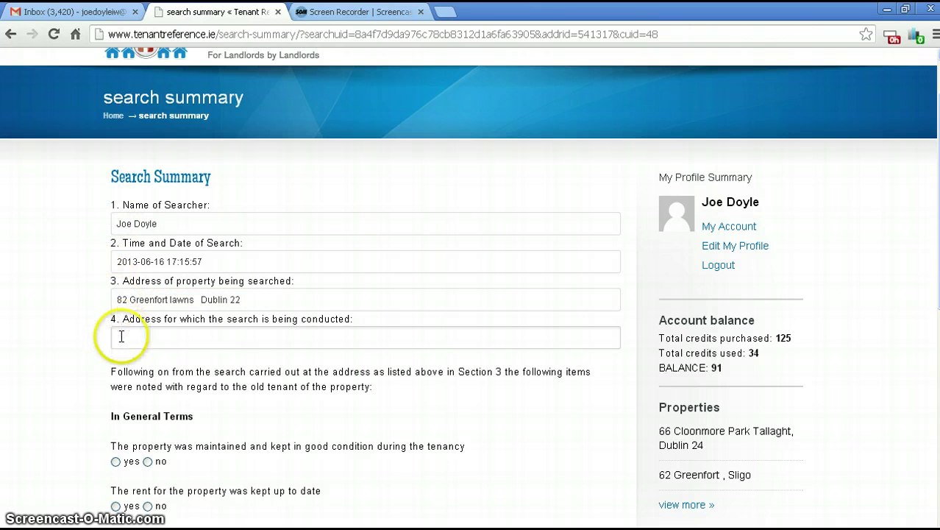
{"action": "left_click", "coordinate": [122, 337]}
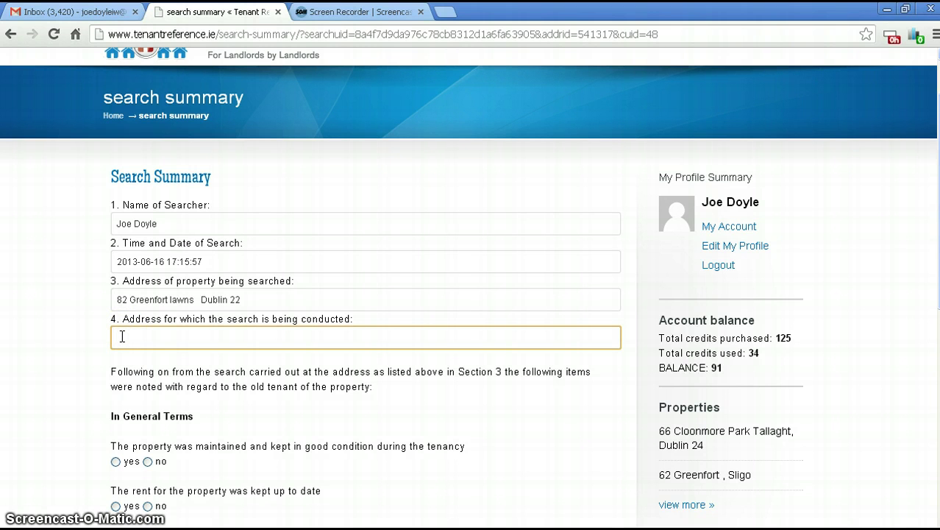
{"action": "type", "text": "23"}
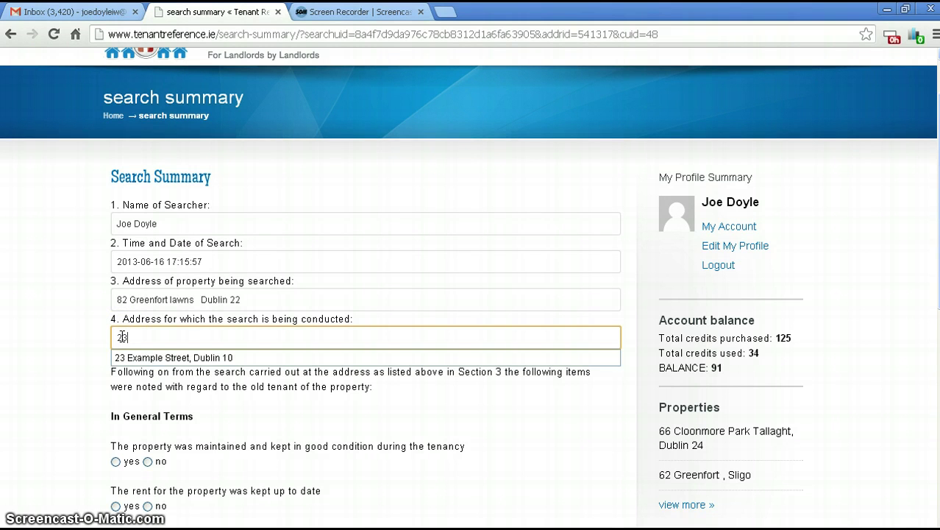
{"action": "key", "text": "Down"}
{"action": "key", "text": "Return"}
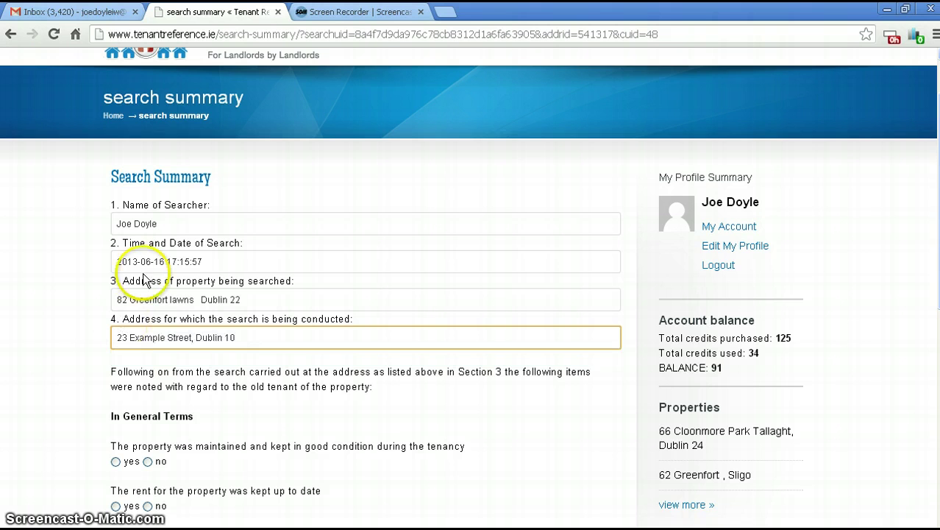
- Examine the reference questions and compare the searched property's address with the address for which the search is conducted
{"action": "scroll", "coordinate": [110, 309], "scroll_direction": "down", "scroll_amount": 1}
{"action": "scroll", "coordinate": [110, 311], "scroll_direction": "down", "scroll_amount": 1}
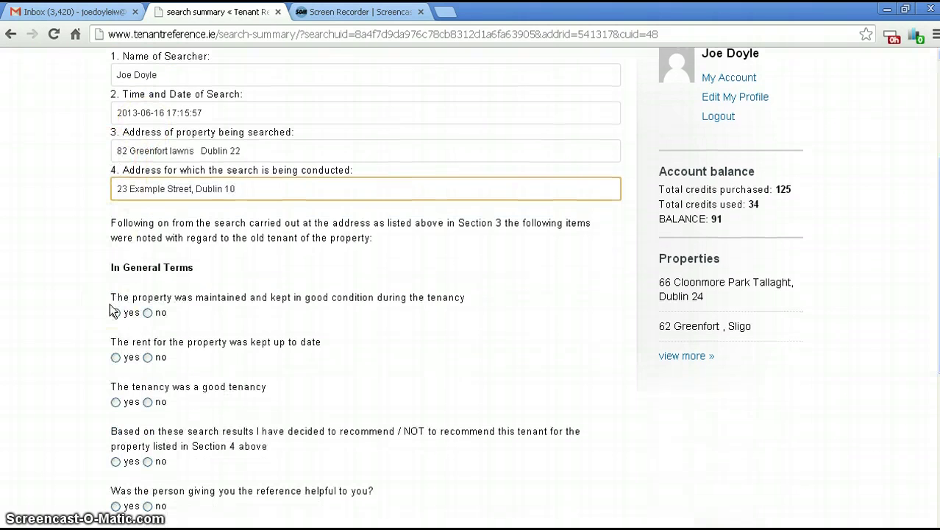
{"action": "scroll", "coordinate": [112, 302], "scroll_direction": "down", "scroll_amount": 1}
{"action": "scroll", "coordinate": [116, 309], "scroll_direction": "up", "scroll_amount": 2}
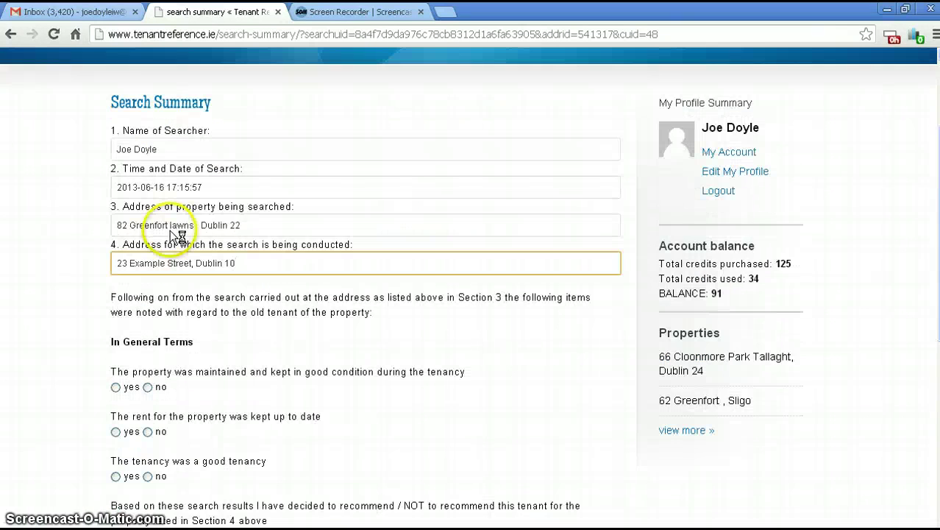
{"action": "left_click", "coordinate": [221, 223]}
{"action": "left_click", "coordinate": [102, 218]}
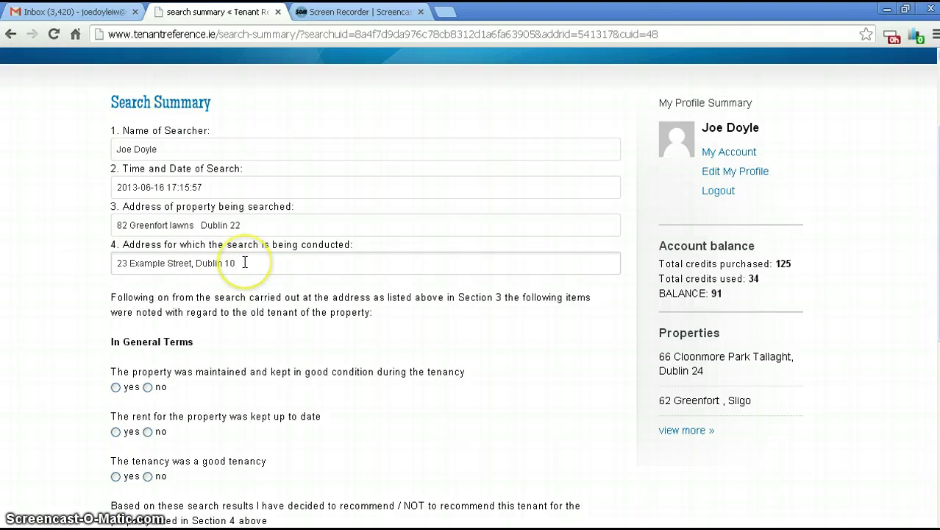
{"action": "left_click_drag", "start_coordinate": [245, 262], "coordinate": [102, 262]}
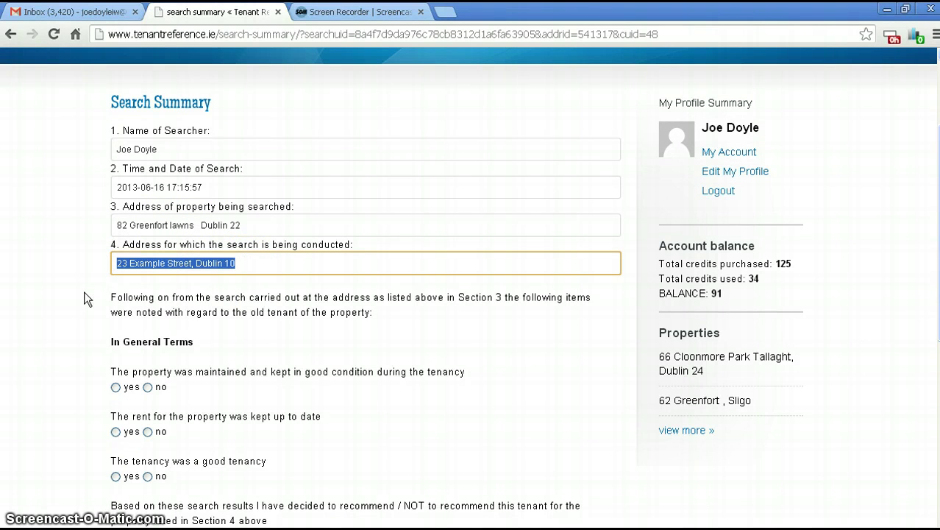
{"action": "left_click", "coordinate": [101, 298]}
{"action": "scroll", "coordinate": [101, 292], "scroll_direction": "down", "scroll_amount": 3}
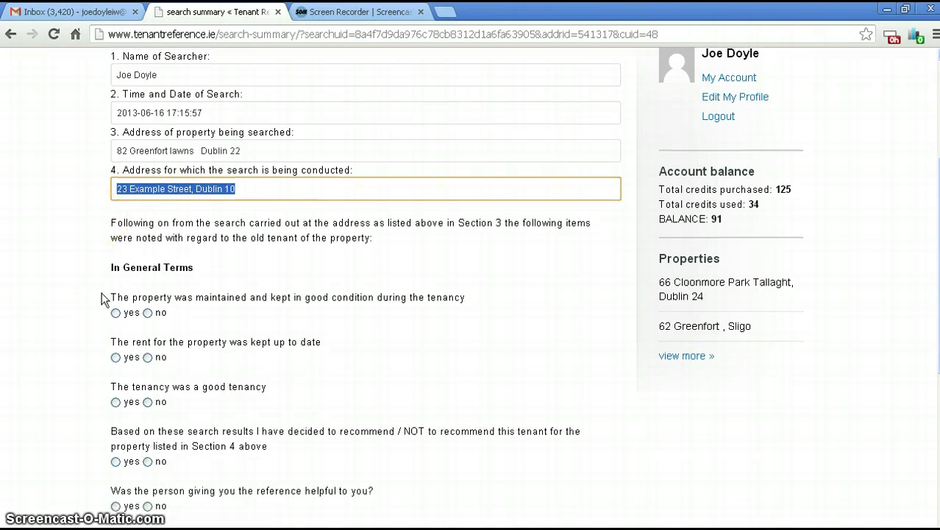
- Answer yes to all five questions on property condition, rent, tenancy quality, tenant recommendation and helpfulness of the reference giver
{"action": "left_click", "coordinate": [116, 238]}
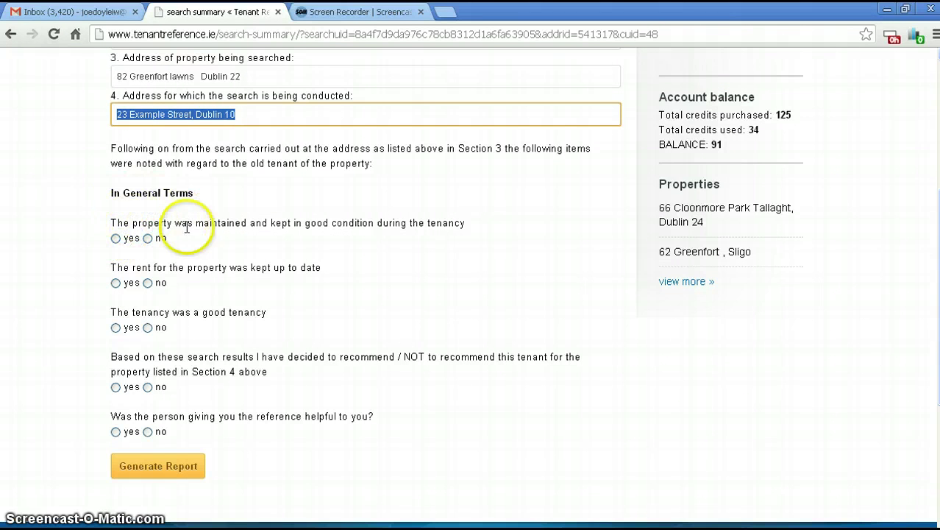
{"action": "left_click", "coordinate": [116, 238]}
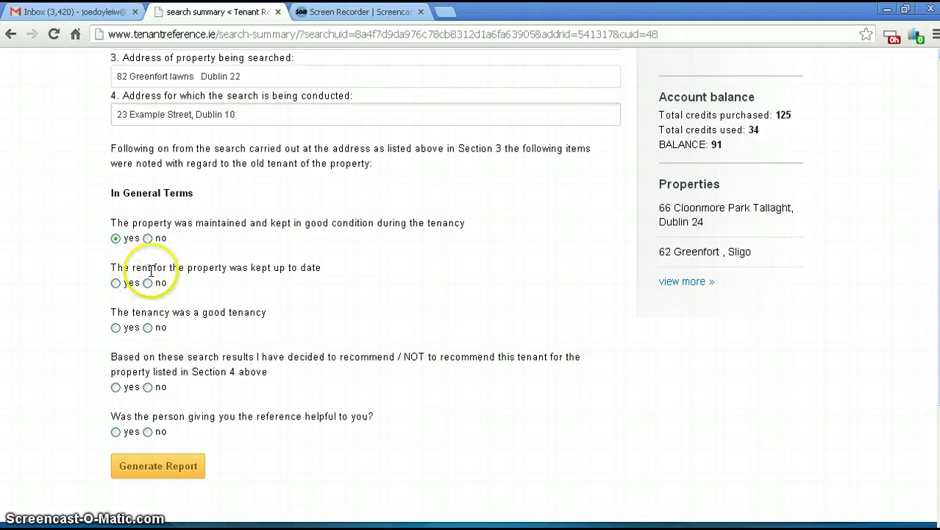
{"action": "left_click", "coordinate": [115, 283]}
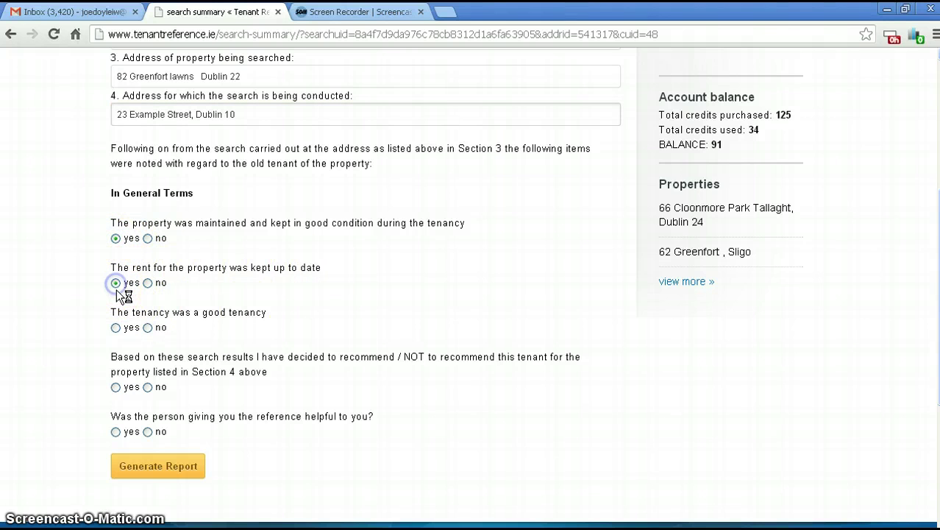
{"action": "scroll", "coordinate": [118, 289], "scroll_direction": "down", "scroll_amount": 1}
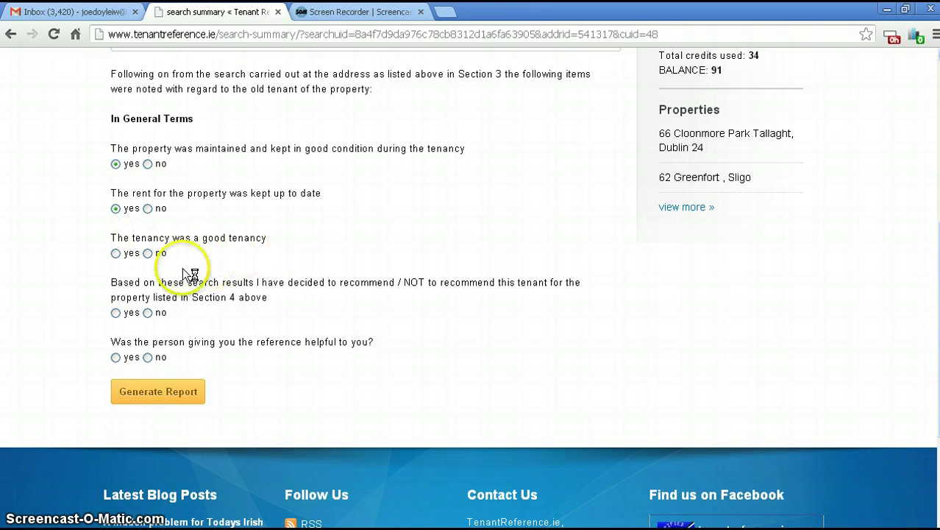
{"action": "left_click", "coordinate": [116, 252]}
{"action": "scroll", "coordinate": [119, 265], "scroll_direction": "down", "scroll_amount": 1}
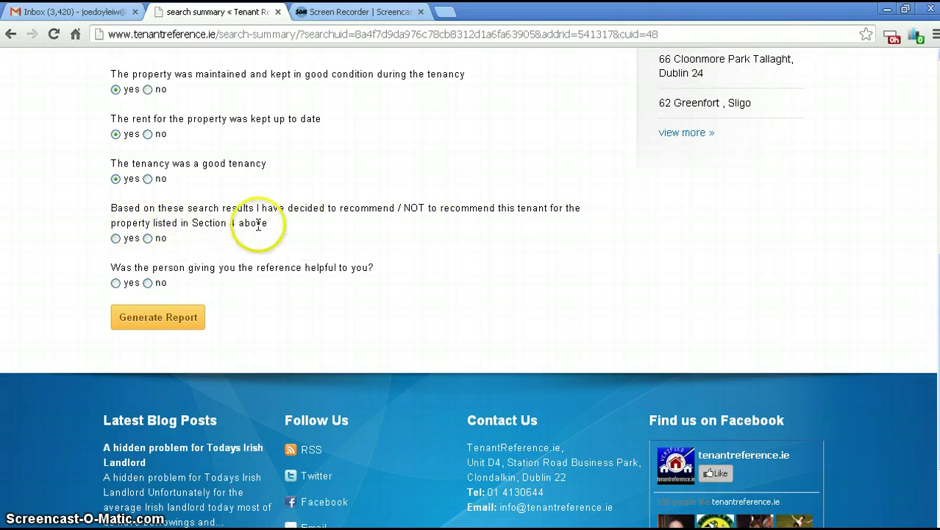
{"action": "left_click", "coordinate": [116, 239]}
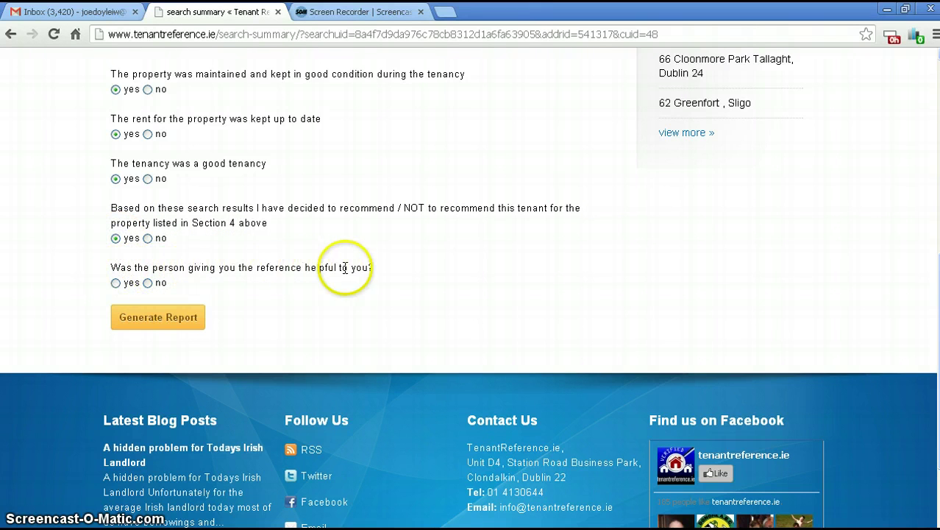
{"action": "left_click", "coordinate": [148, 283]}
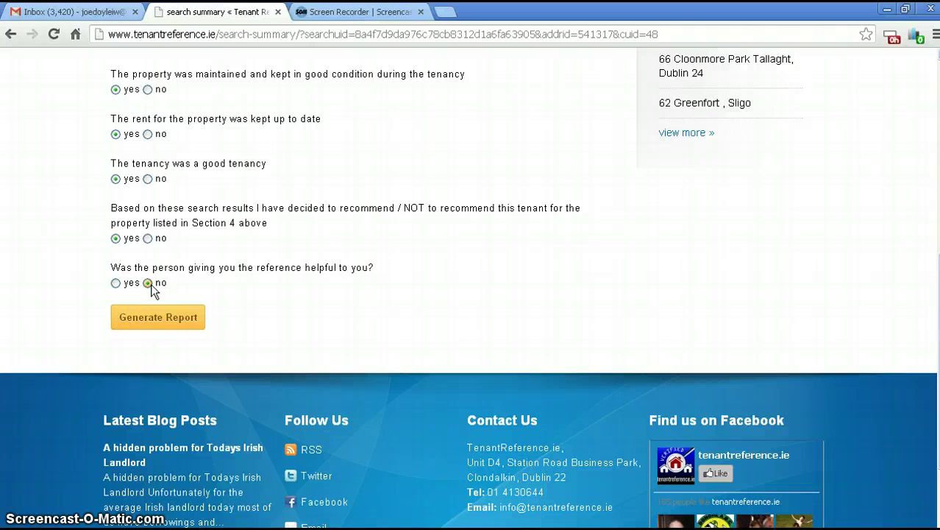
{"action": "left_click", "coordinate": [116, 286]}
- Generate the search report from the completed search summary
{"action": "left_click", "coordinate": [146, 312]}
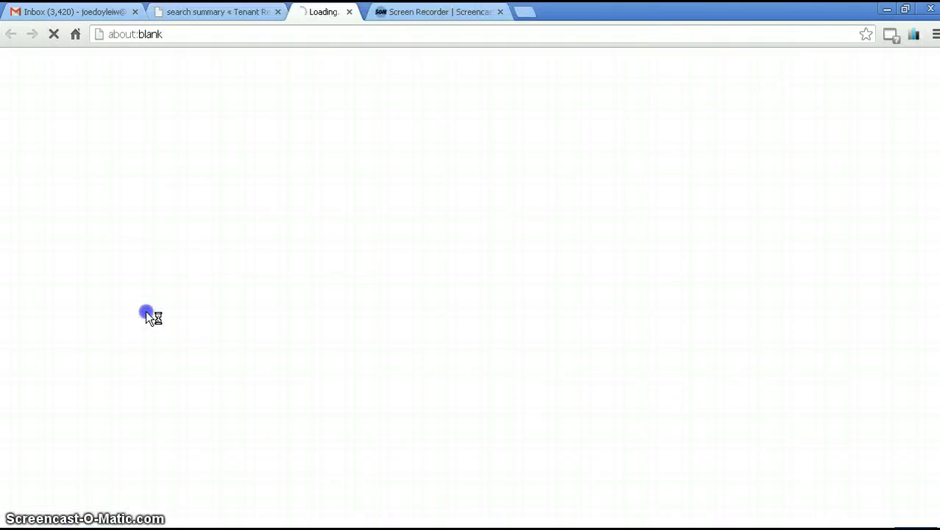
{"action": "left_click", "coordinate": [167, 301]}
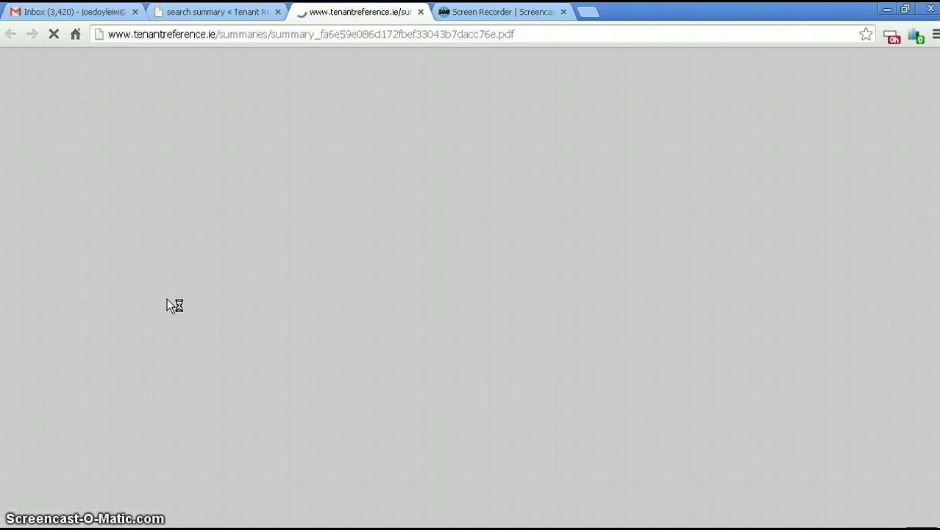
{"action": "left_click", "coordinate": [164, 297]}
{"action": "left_click", "coordinate": [161, 320]}
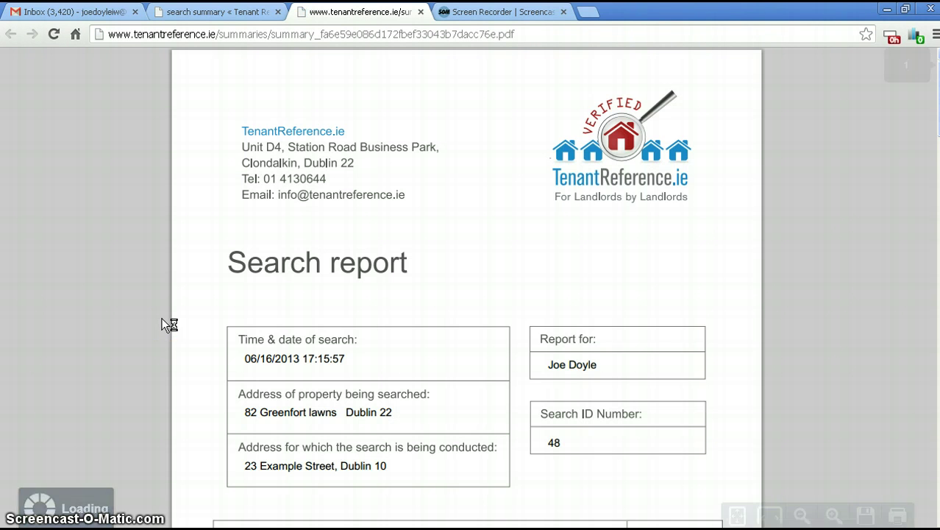
- Review the report's search date, both addresses, recipient and question answers down to the end of the agent's copy
{"action": "left_click", "coordinate": [251, 287]}
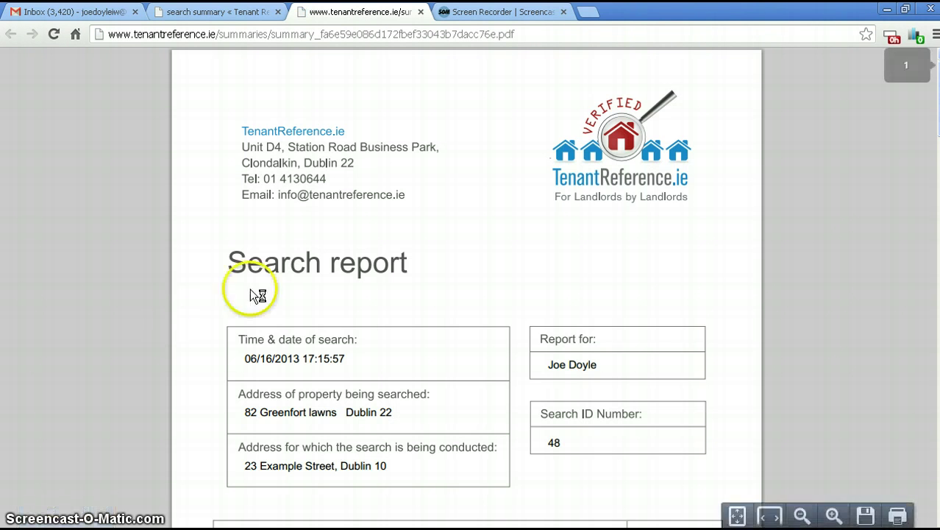
{"action": "left_click", "coordinate": [273, 205]}
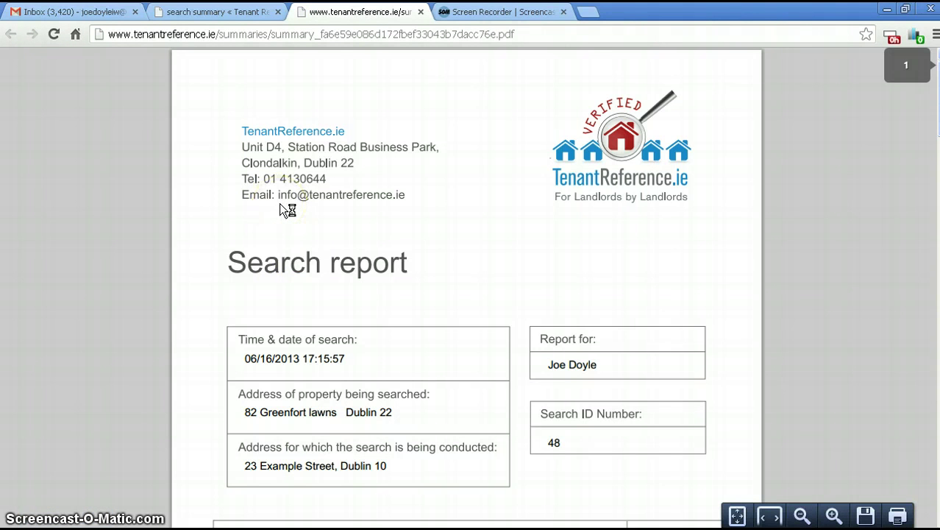
{"action": "scroll", "coordinate": [281, 204], "scroll_direction": "down", "scroll_amount": 1}
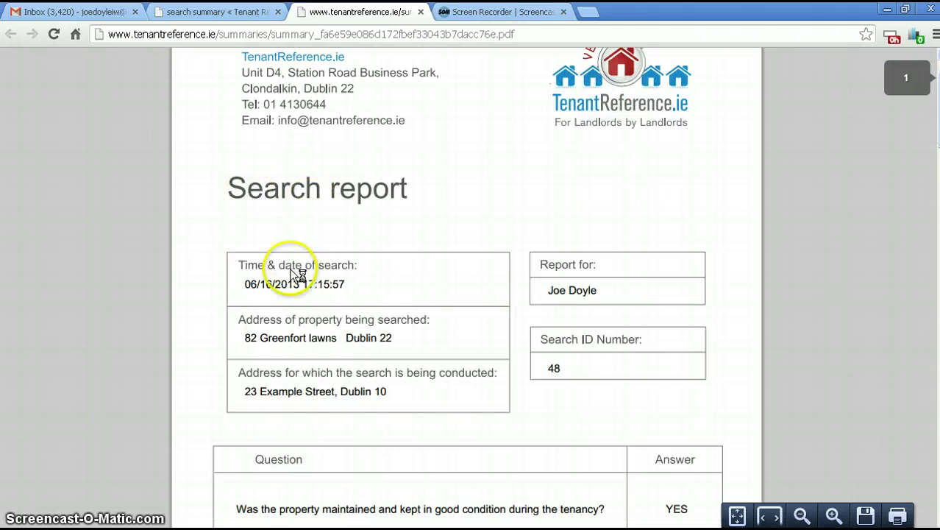
{"action": "scroll", "coordinate": [304, 272], "scroll_direction": "down", "scroll_amount": 1}
{"action": "left_click_drag", "start_coordinate": [346, 210], "coordinate": [240, 210]}
{"action": "left_click_drag", "start_coordinate": [392, 262], "coordinate": [234, 264]}
{"action": "scroll", "coordinate": [360, 291], "scroll_direction": "down", "scroll_amount": 1}
{"action": "left_click_drag", "start_coordinate": [388, 242], "coordinate": [238, 240]}
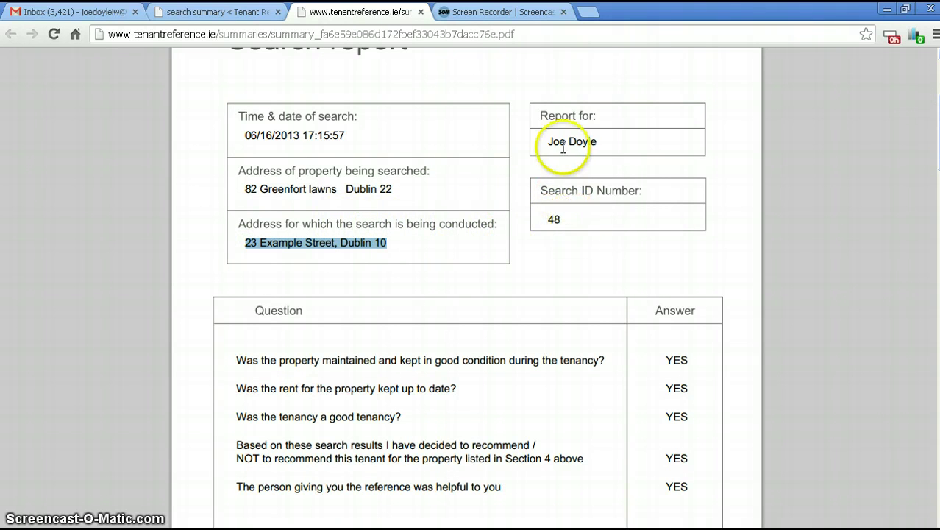
{"action": "scroll", "coordinate": [507, 248], "scroll_direction": "down", "scroll_amount": 2}
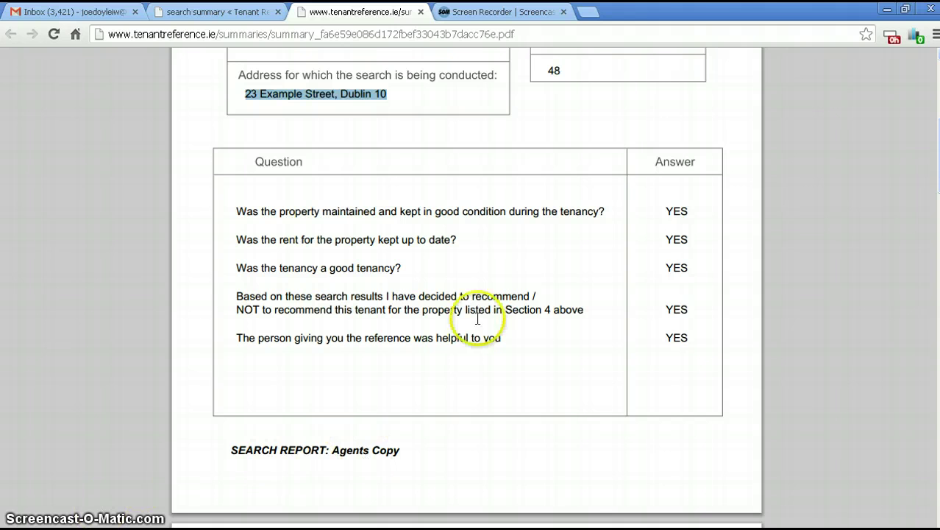
{"action": "scroll", "coordinate": [402, 448], "scroll_direction": "down", "scroll_amount": 1}
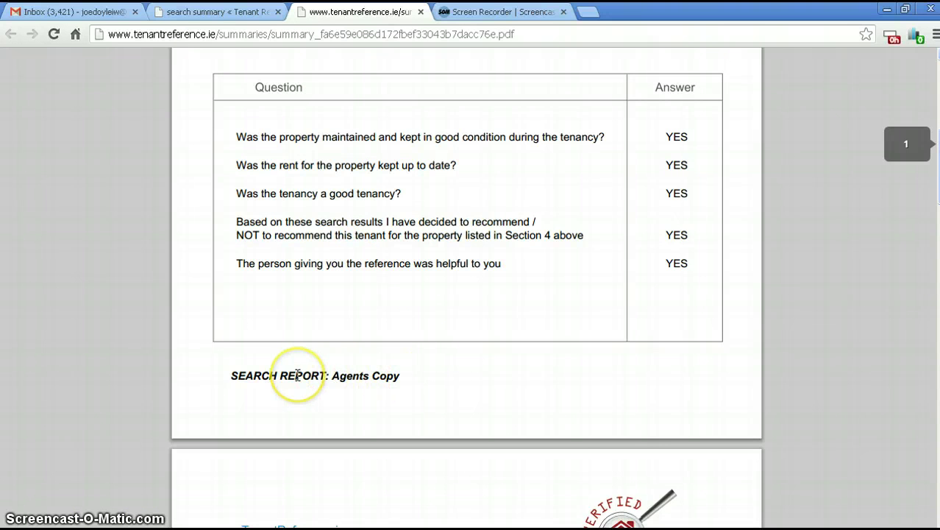
{"action": "scroll", "coordinate": [299, 376], "scroll_direction": "down", "scroll_amount": 1}
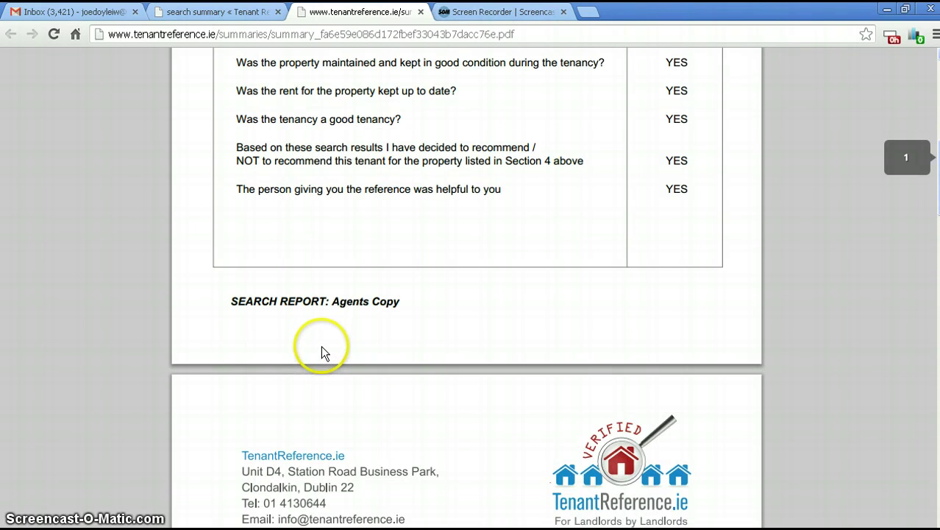
- Review the landlord's copy of the search report, including its search details, both addresses, answers and closing copy label
{"action": "scroll", "coordinate": [323, 345], "scroll_direction": "down", "scroll_amount": 5}
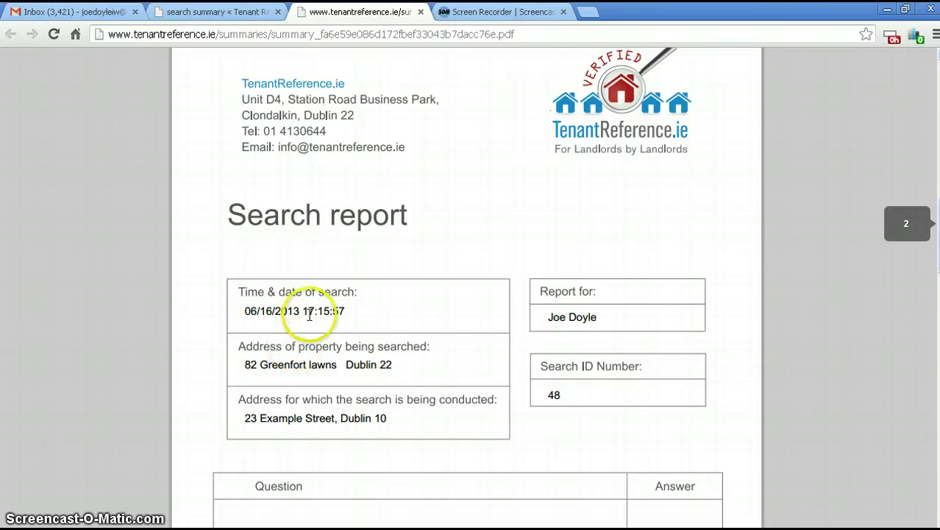
{"action": "scroll", "coordinate": [315, 308], "scroll_direction": "down", "scroll_amount": 1}
{"action": "scroll", "coordinate": [375, 293], "scroll_direction": "down", "scroll_amount": 4}
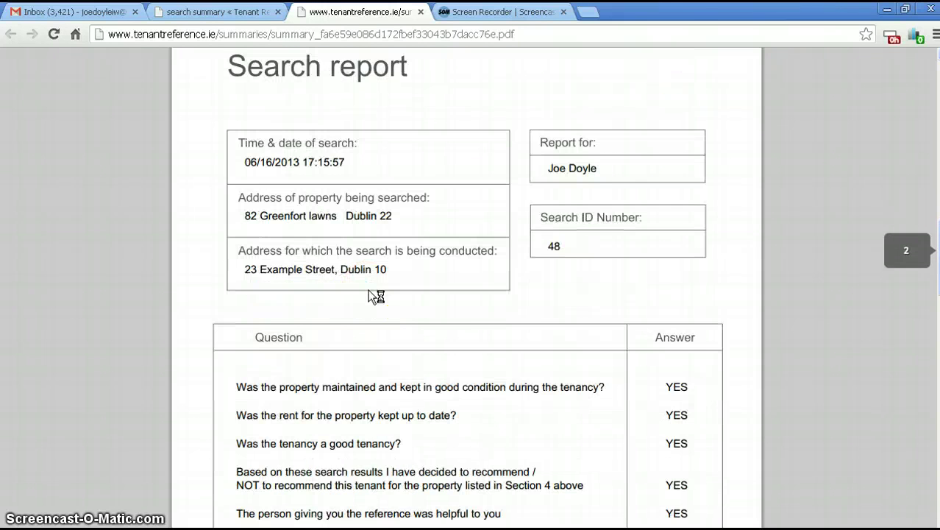
{"action": "left_click_drag", "start_coordinate": [412, 401], "coordinate": [234, 401]}
- Examine the landlord's copy of the search receipt, checking its copy label and the amount charged for the standard tenant reference search
{"action": "scroll", "coordinate": [336, 371], "scroll_direction": "down", "scroll_amount": 6}
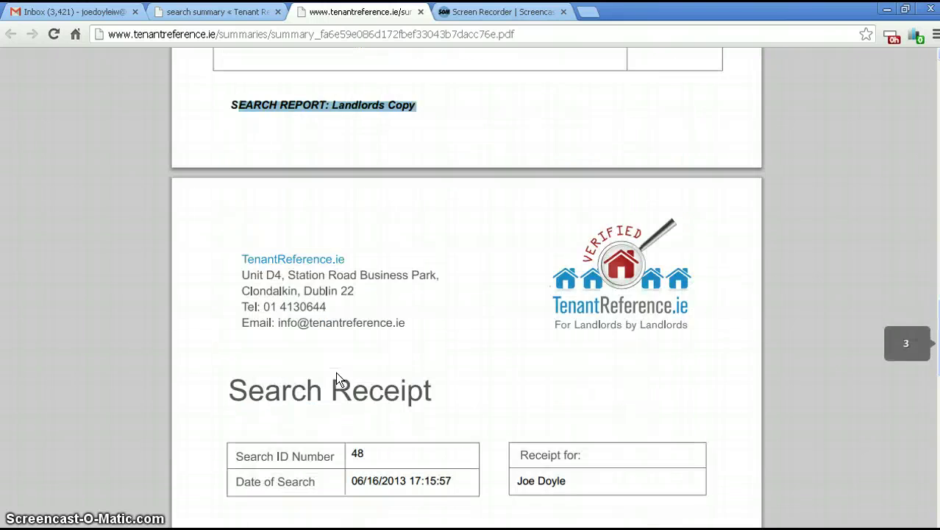
{"action": "scroll", "coordinate": [387, 351], "scroll_direction": "down", "scroll_amount": 3}
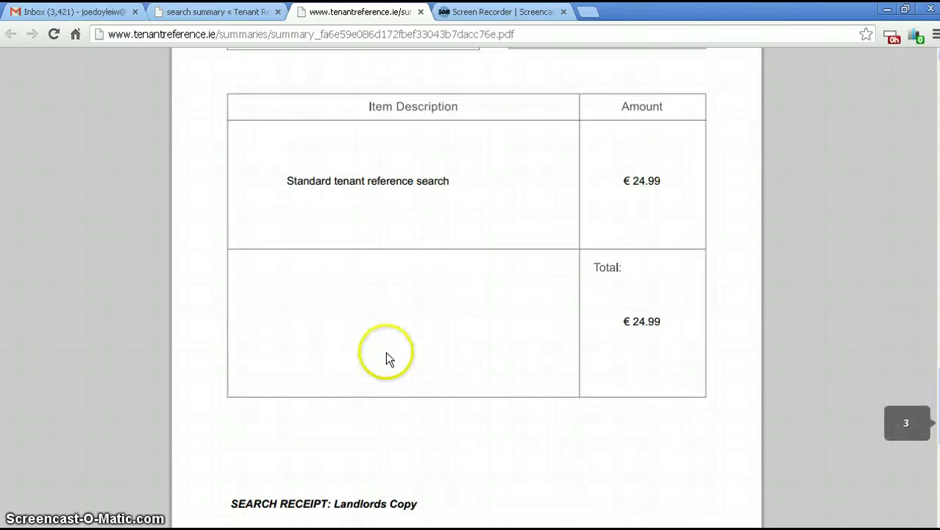
{"action": "left_click_drag", "start_coordinate": [418, 504], "coordinate": [222, 504]}
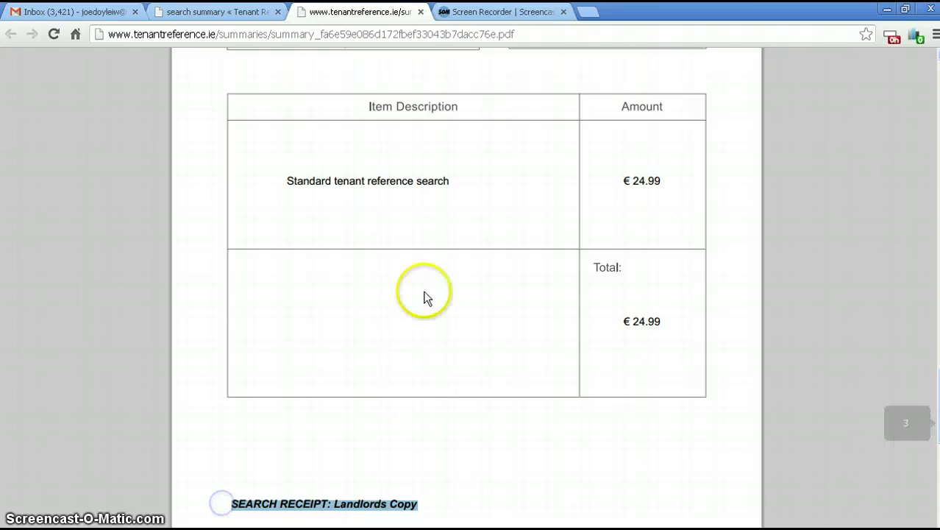
{"action": "left_click", "coordinate": [622, 183]}
{"action": "left_click_drag", "start_coordinate": [622, 183], "coordinate": [662, 180]}
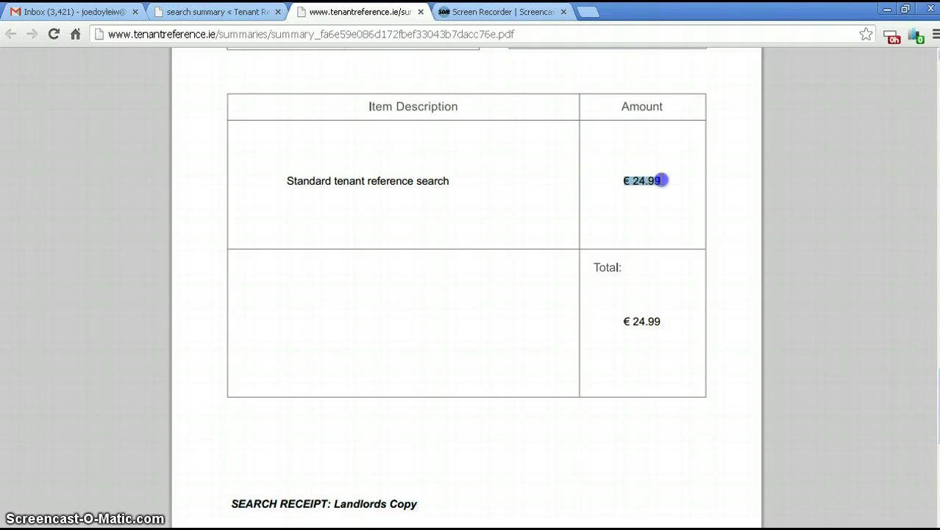
- Examine the Certificate of Participation, checking the participant's name and the address of the property it covers
{"action": "scroll", "coordinate": [421, 315], "scroll_direction": "down", "scroll_amount": 6}
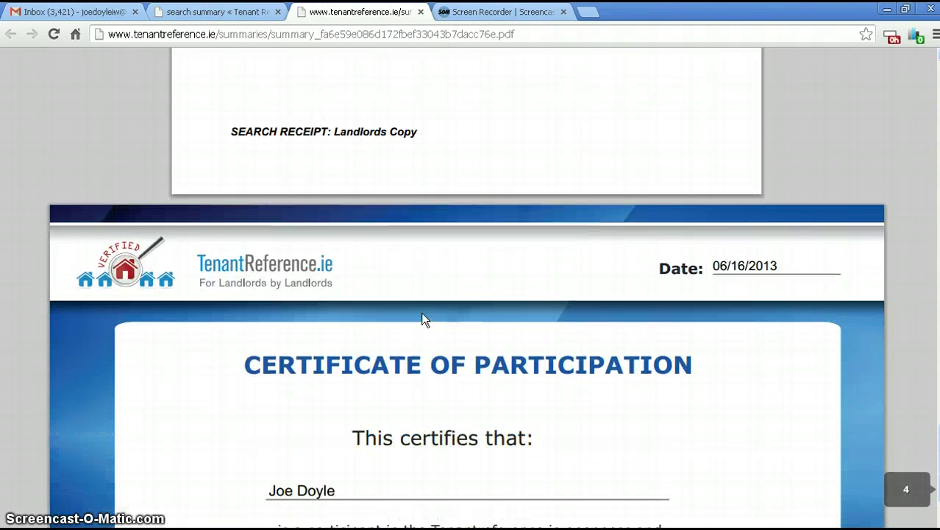
{"action": "scroll", "coordinate": [424, 319], "scroll_direction": "down", "scroll_amount": 1}
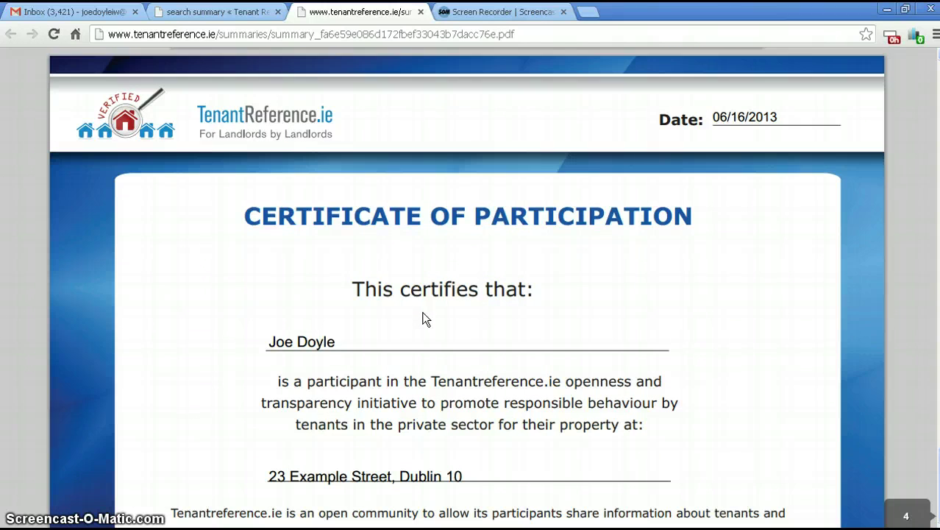
{"action": "scroll", "coordinate": [424, 317], "scroll_direction": "down", "scroll_amount": 2}
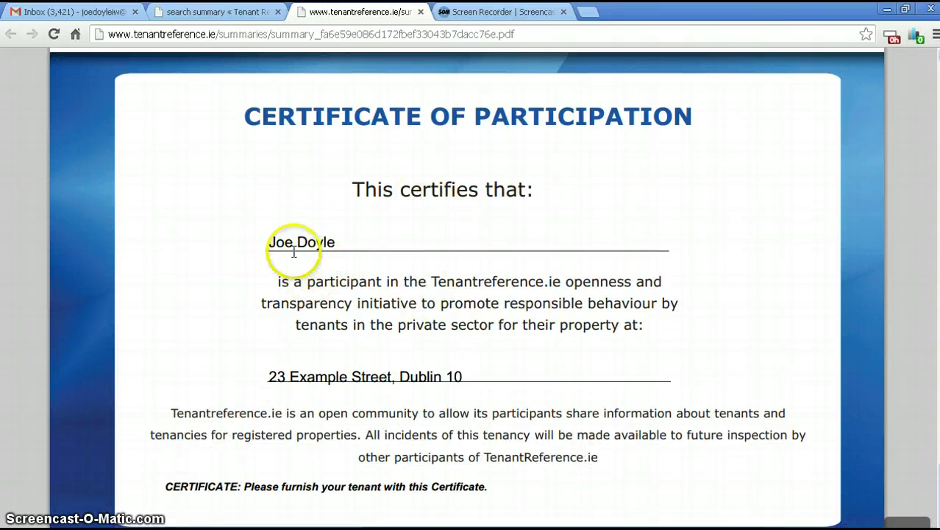
{"action": "left_click_drag", "start_coordinate": [264, 241], "coordinate": [344, 242]}
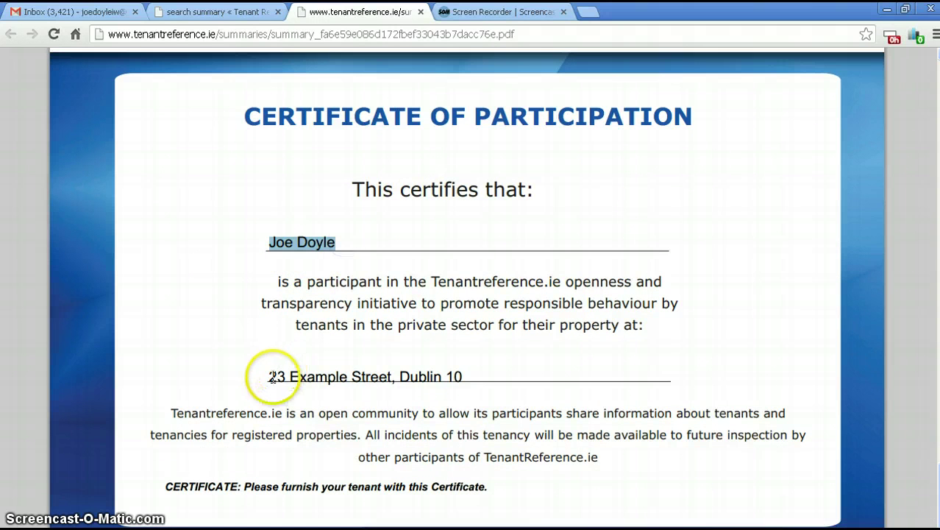
{"action": "left_click_drag", "start_coordinate": [269, 376], "coordinate": [465, 375]}
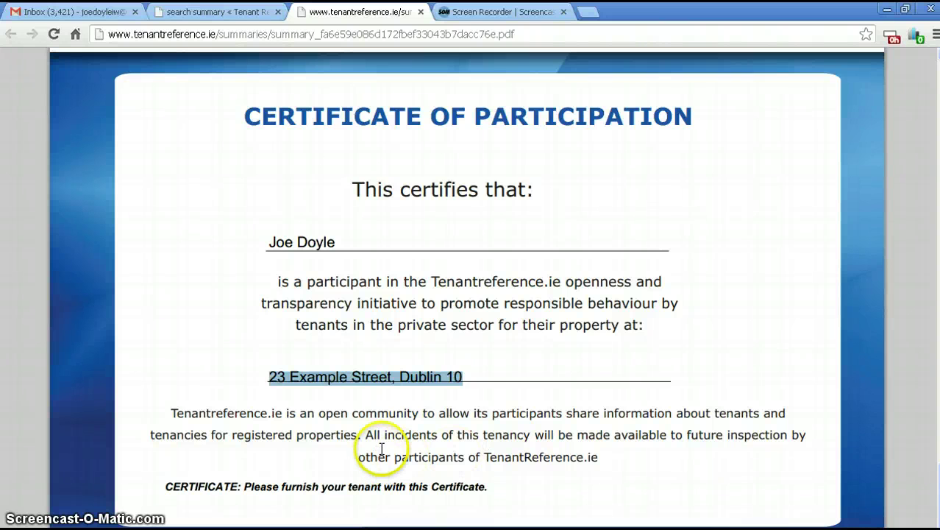
{"action": "left_click", "coordinate": [464, 401]}
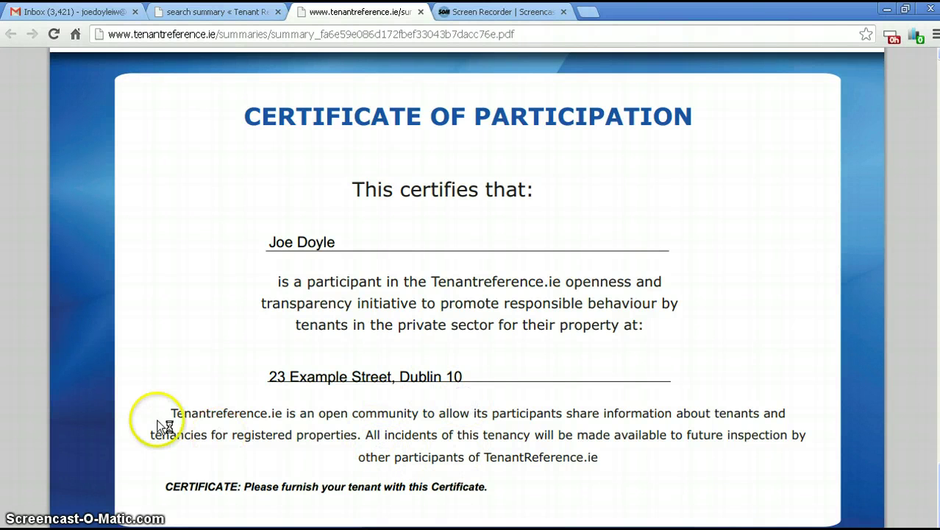
- Switch to the Gmail inbox and locate the latest TenantReference.ie message with the search report, receipt and certificate
{"action": "left_click", "coordinate": [92, 20]}
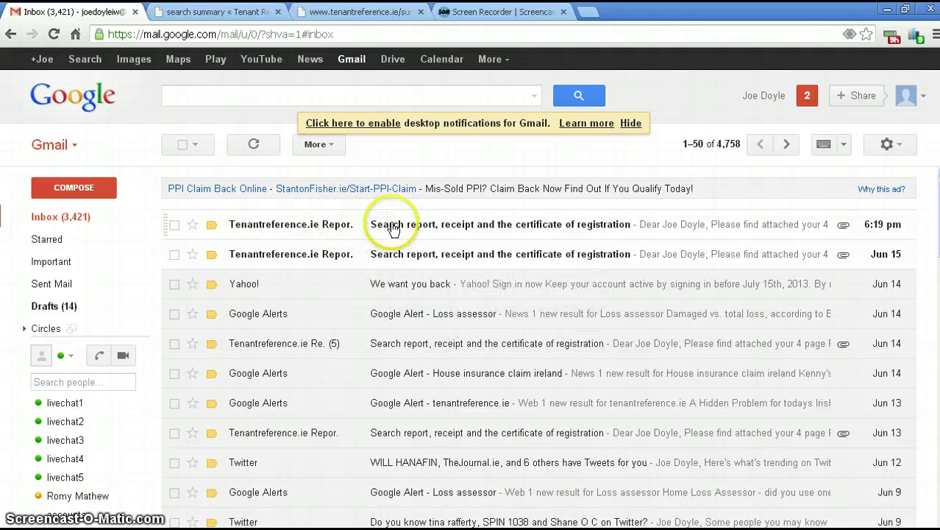
{"action": "mouse_move", "coordinate": [337, 225]}
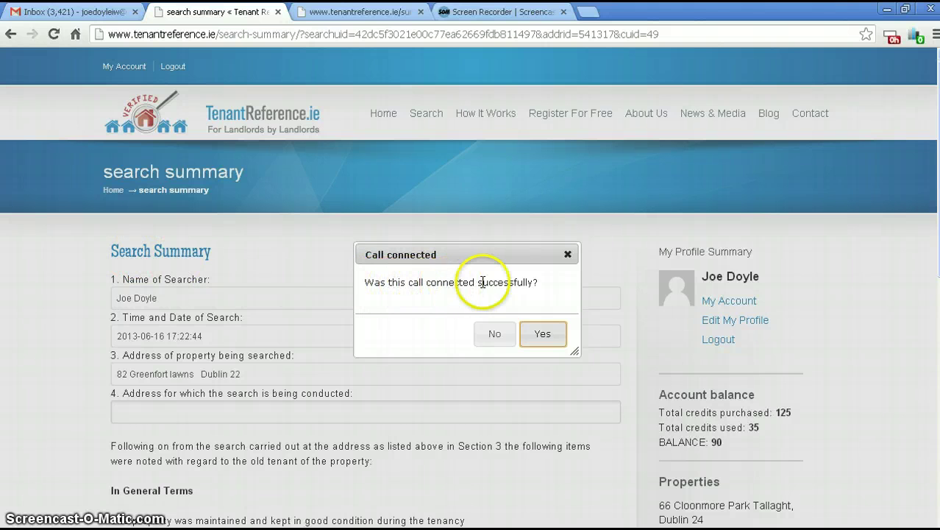
- On the TenantReference.ie search summary, report that the call was not connected successfully and check the account's credit balance
{"action": "left_click", "coordinate": [704, 441]}
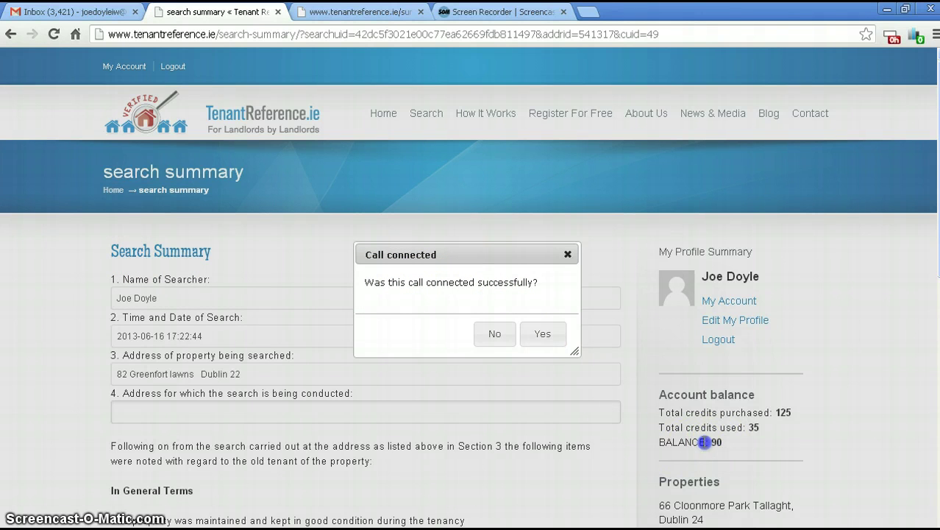
{"action": "left_click", "coordinate": [493, 335]}
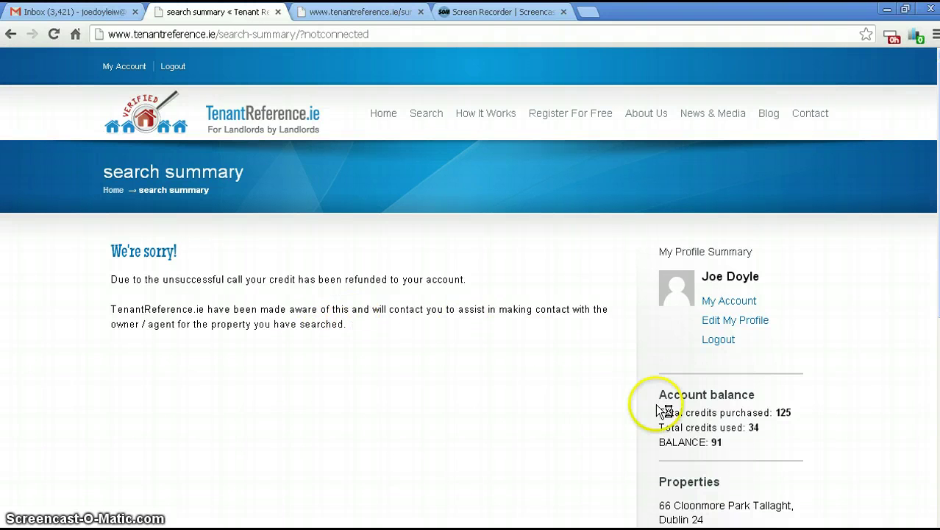
{"action": "left_click_drag", "start_coordinate": [721, 441], "coordinate": [668, 446]}
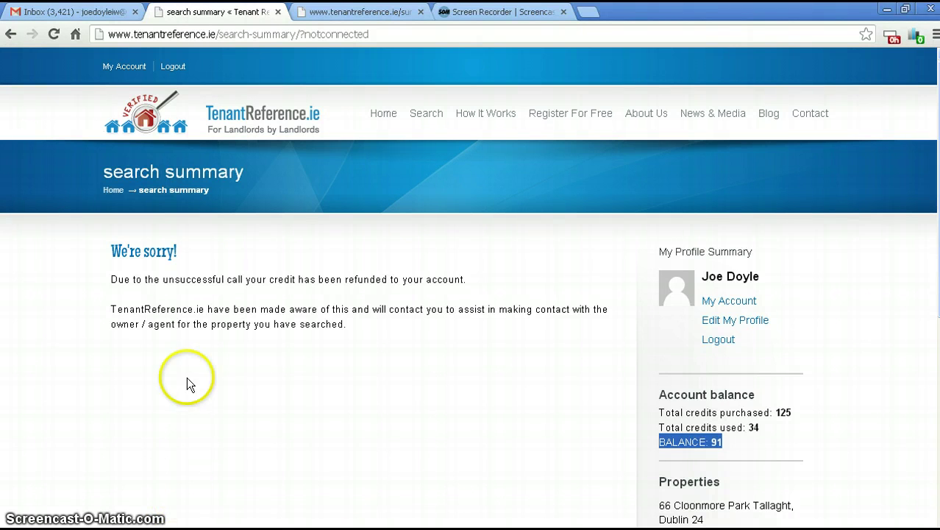
- Open the credits usage history from the members area and check the latest call's searched address and property to rent
{"action": "left_click", "coordinate": [124, 68]}
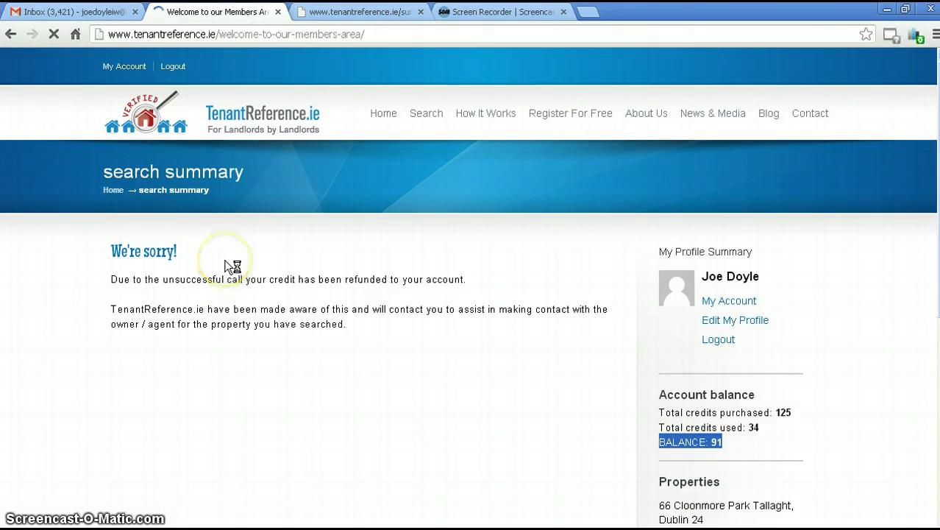
{"action": "scroll", "coordinate": [232, 267], "scroll_direction": "down", "scroll_amount": 2}
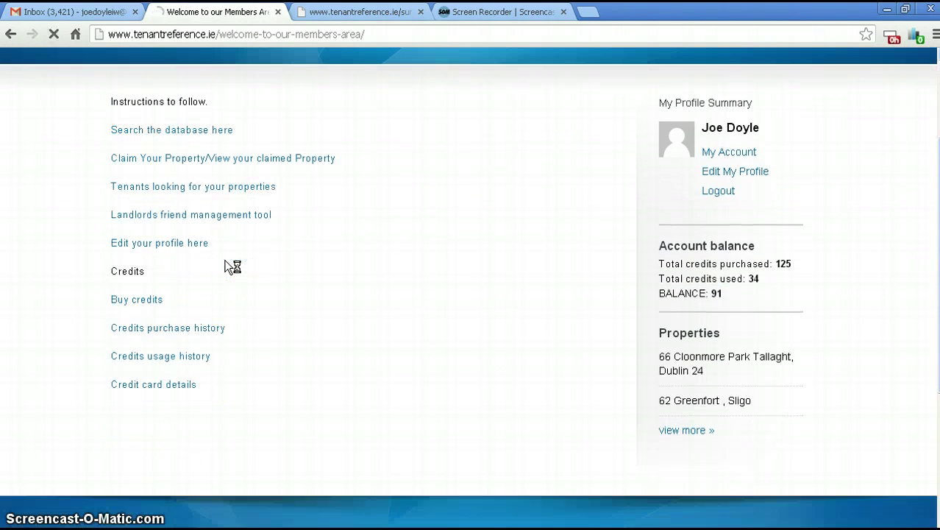
{"action": "left_click", "coordinate": [131, 303]}
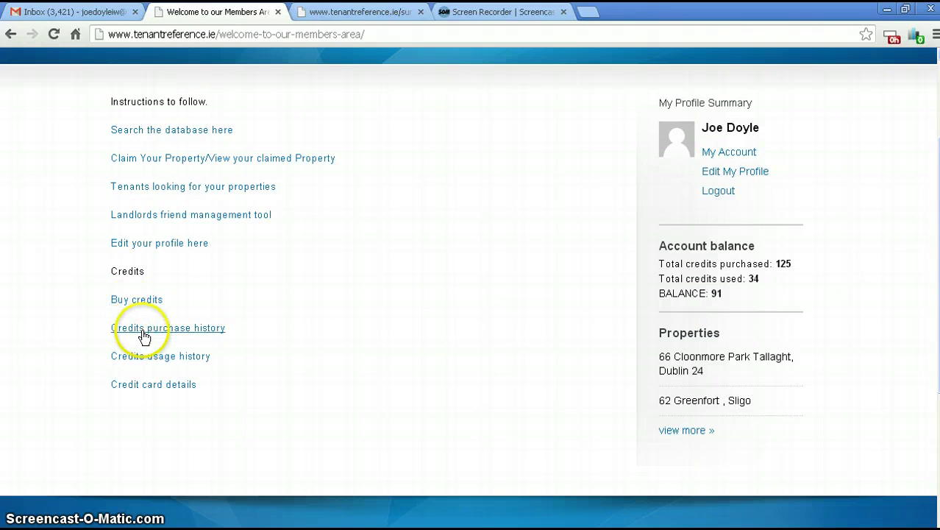
{"action": "left_click", "coordinate": [148, 361]}
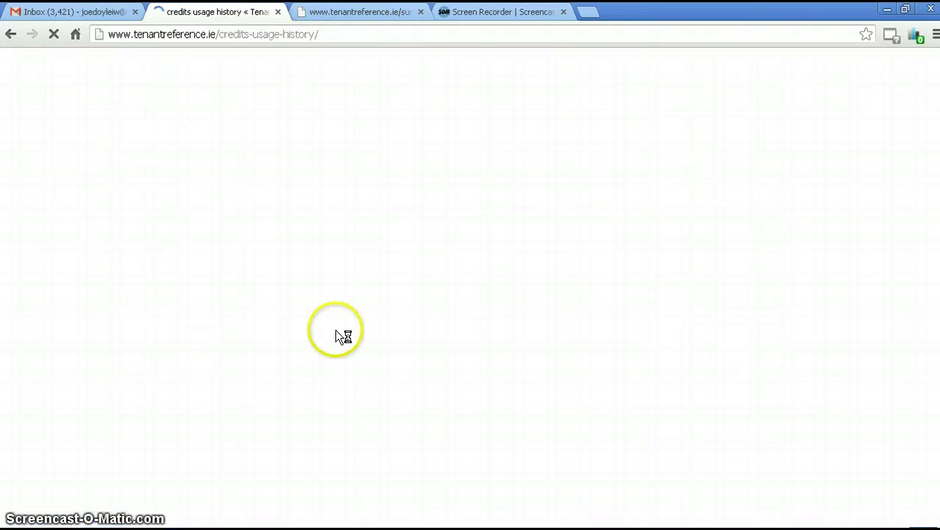
{"action": "scroll", "coordinate": [489, 293], "scroll_direction": "down", "scroll_amount": 2}
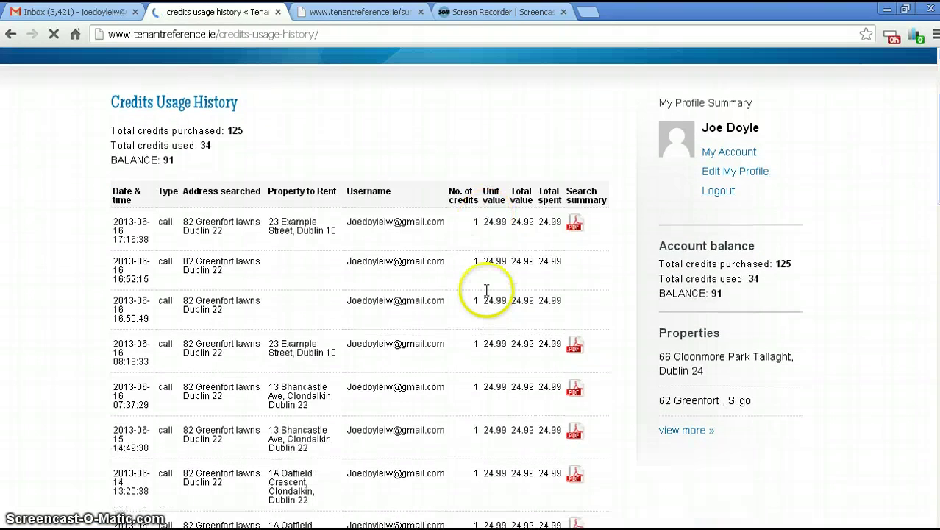
{"action": "scroll", "coordinate": [241, 296], "scroll_direction": "down", "scroll_amount": 1}
{"action": "scroll", "coordinate": [243, 301], "scroll_direction": "up", "scroll_amount": 2}
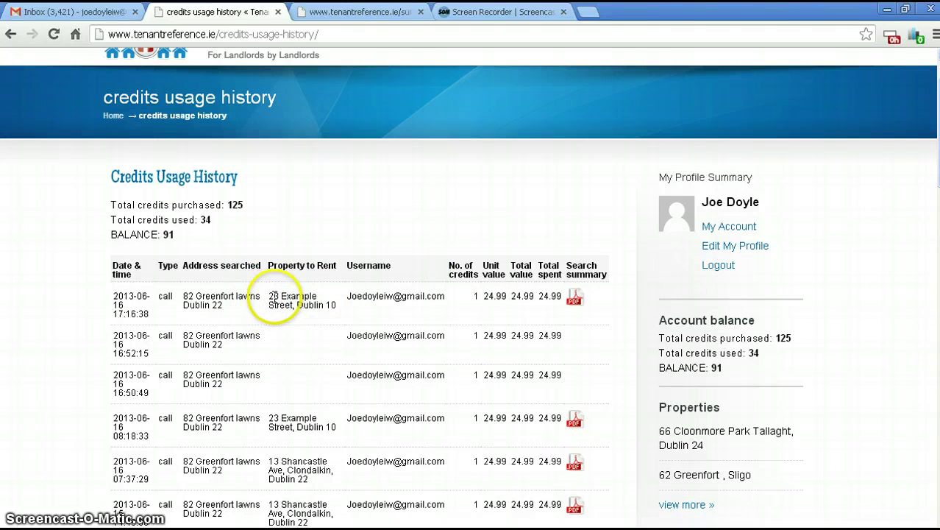
{"action": "left_click_drag", "start_coordinate": [268, 297], "coordinate": [338, 304]}
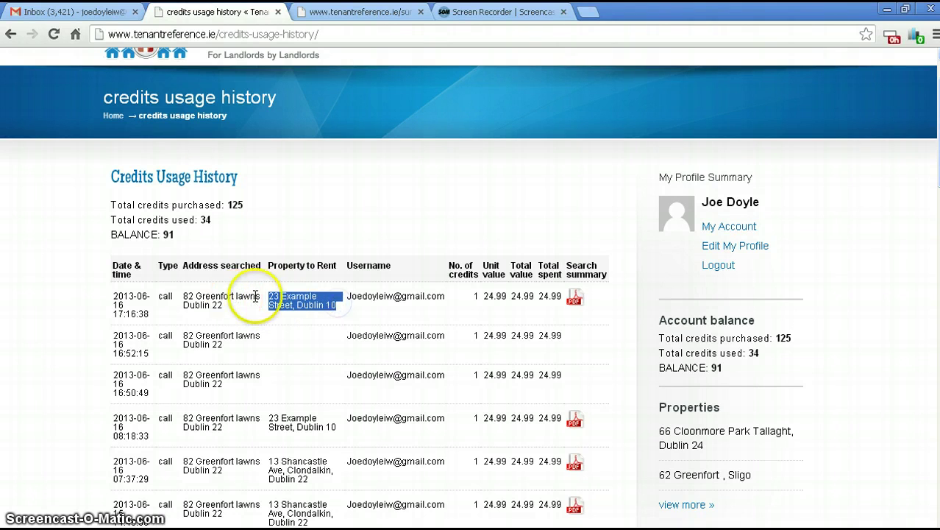
{"action": "left_click_drag", "start_coordinate": [220, 306], "coordinate": [189, 298]}
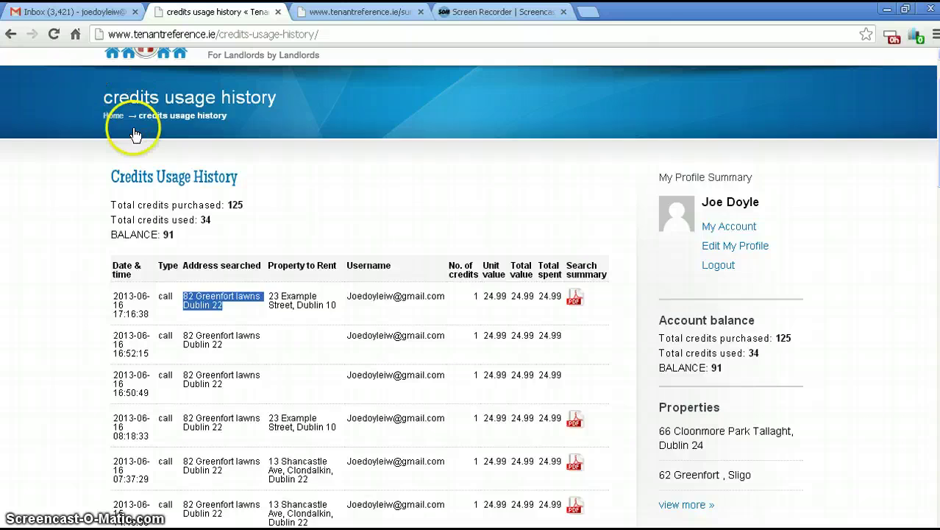
- Open the credits purchase history from the members area and examine the purchased, offered and claim entries
{"action": "scroll", "coordinate": [129, 133], "scroll_direction": "up", "scroll_amount": 1}
{"action": "left_click", "coordinate": [125, 67]}
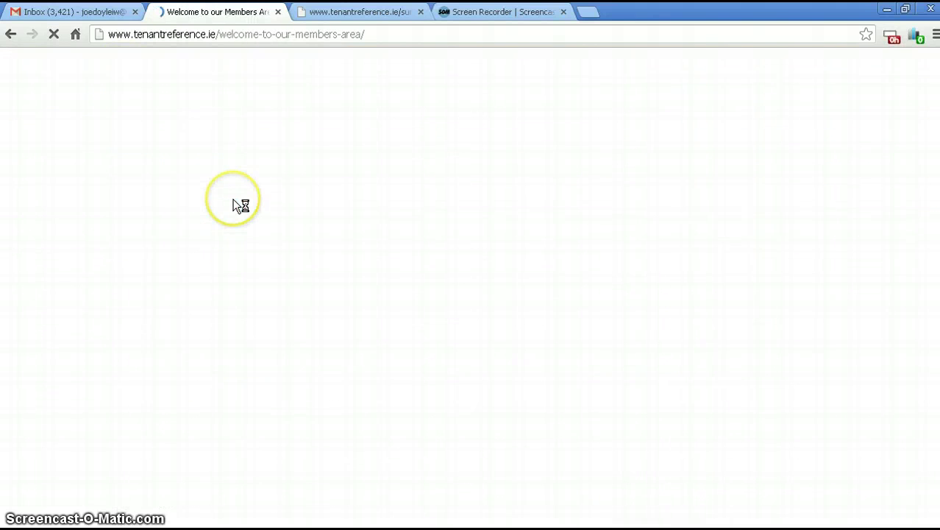
{"action": "scroll", "coordinate": [243, 236], "scroll_direction": "down", "scroll_amount": 1}
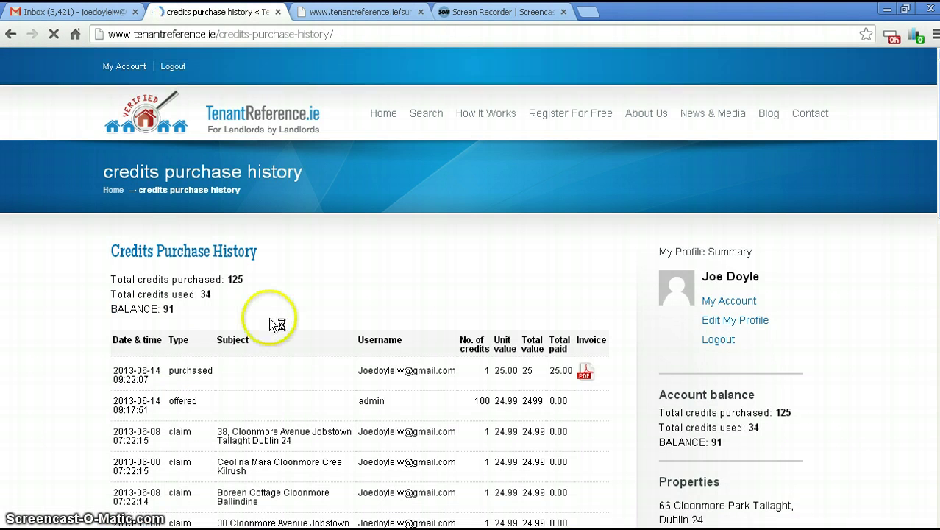
{"action": "scroll", "coordinate": [269, 317], "scroll_direction": "down", "scroll_amount": 1}
{"action": "left_click_drag", "start_coordinate": [210, 296], "coordinate": [168, 296]}
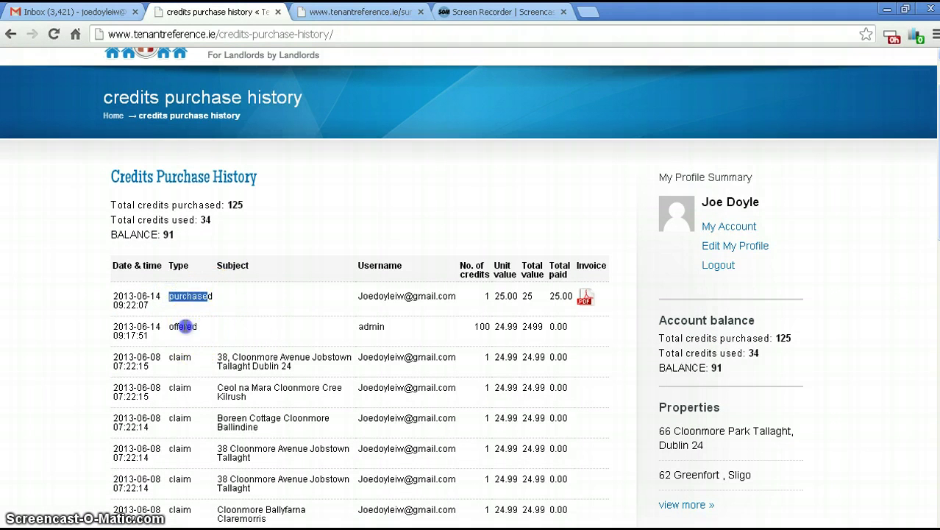
{"action": "left_click_drag", "start_coordinate": [212, 328], "coordinate": [158, 326]}
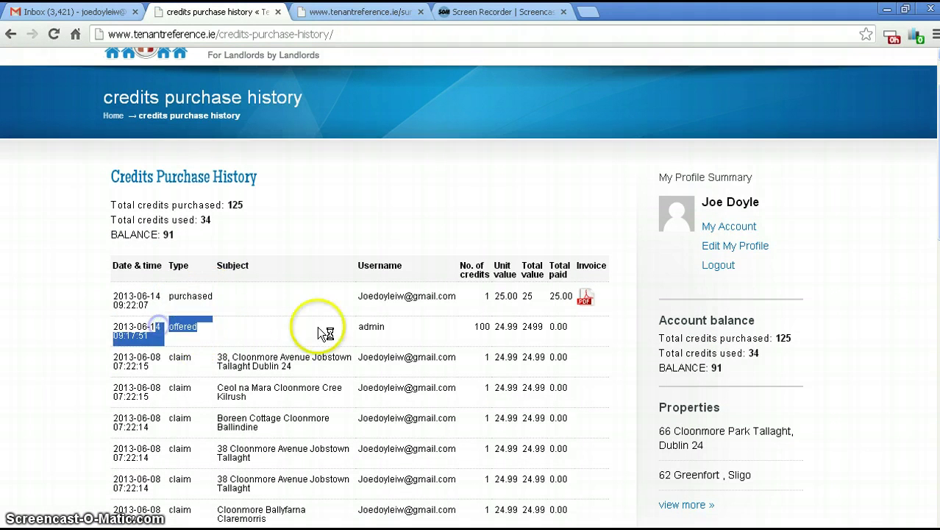
{"action": "double_click", "coordinate": [373, 325]}
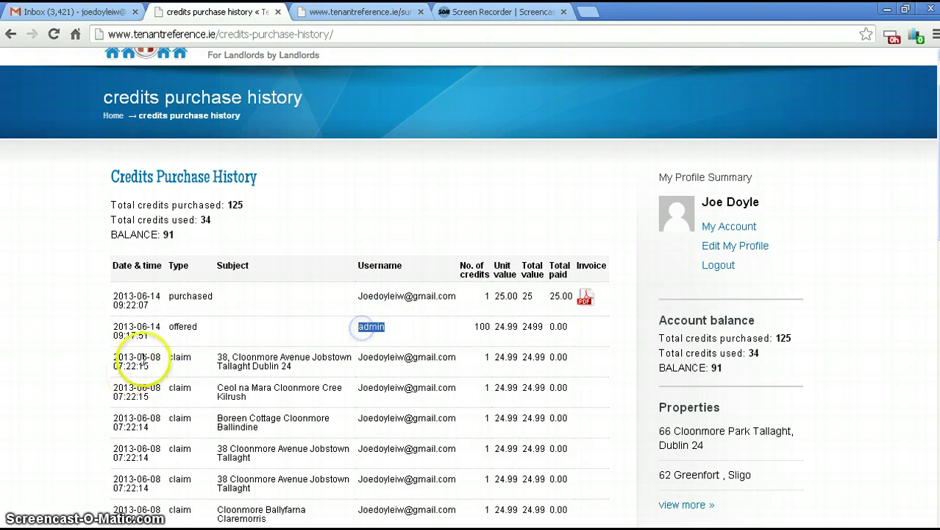
{"action": "left_click_drag", "start_coordinate": [183, 357], "coordinate": [169, 358]}
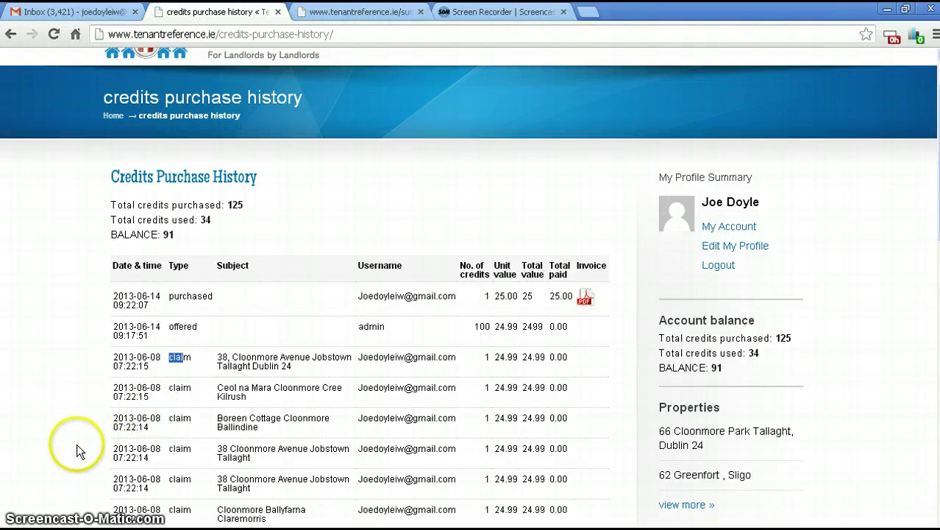
- Return to the members area and reopen the credits usage history
{"action": "scroll", "coordinate": [94, 434], "scroll_direction": "up", "scroll_amount": 2}
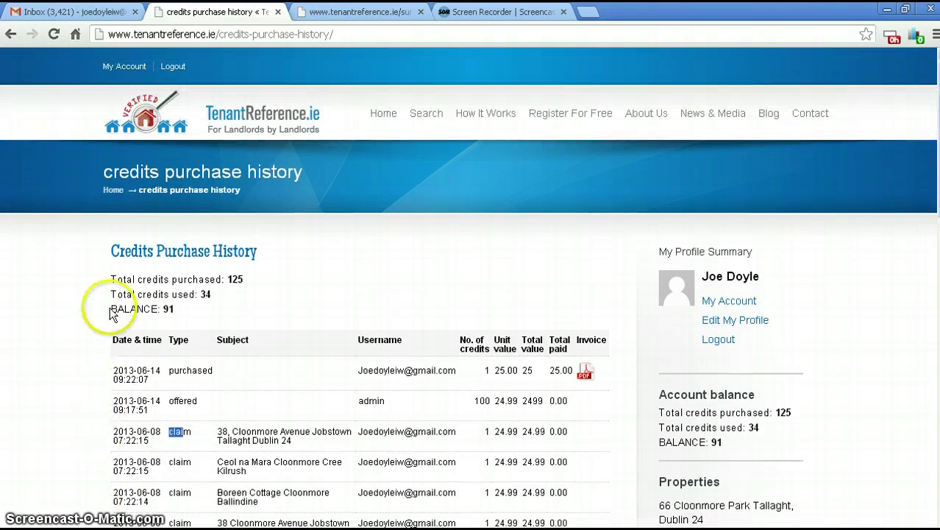
{"action": "left_click", "coordinate": [123, 66]}
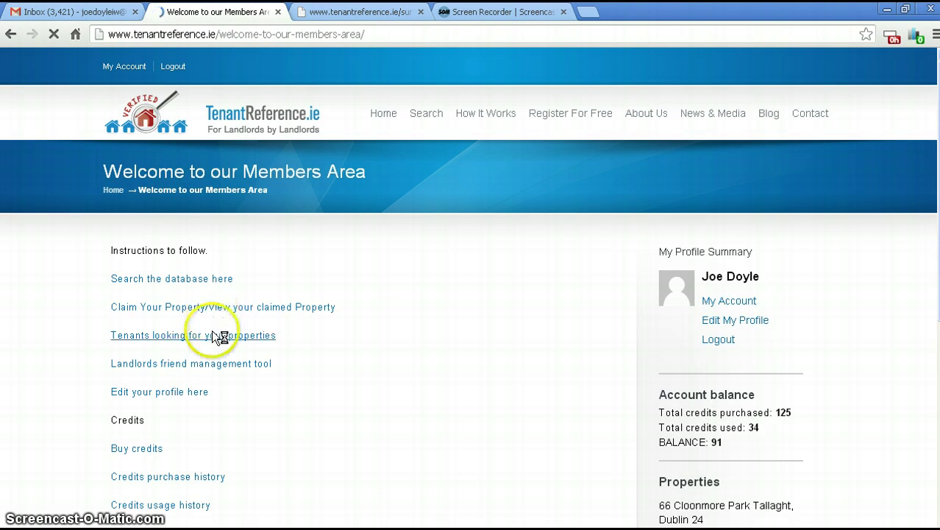
{"action": "scroll", "coordinate": [210, 346], "scroll_direction": "down", "scroll_amount": 2}
{"action": "scroll", "coordinate": [206, 345], "scroll_direction": "down", "scroll_amount": 2}
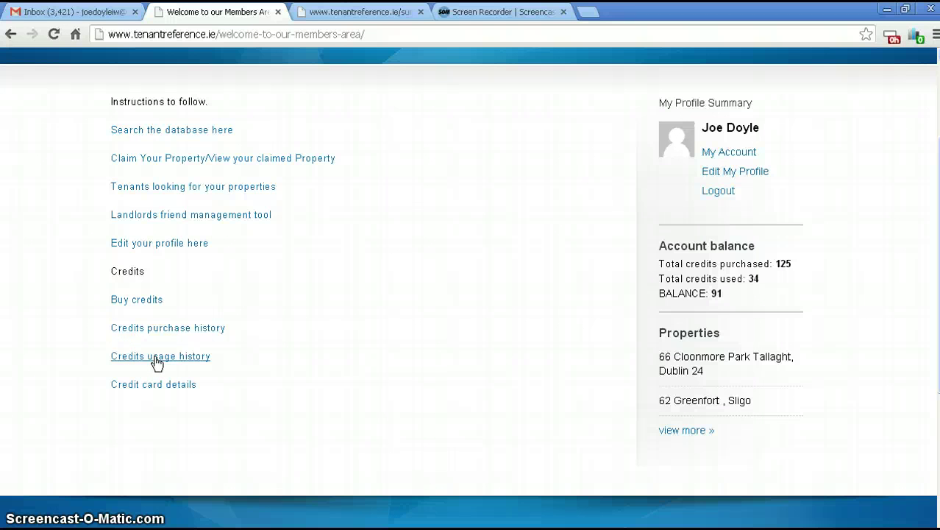
{"action": "left_click", "coordinate": [156, 359]}
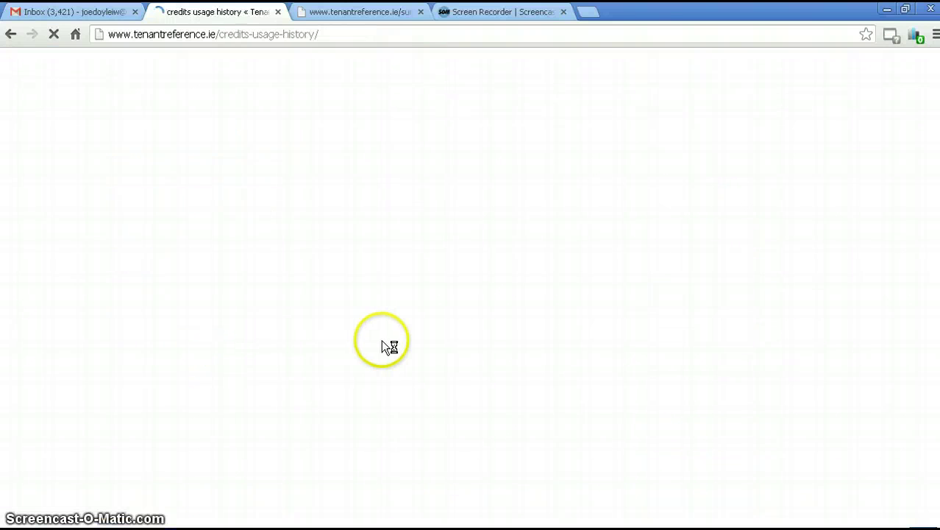
- Open the latest call's search summary PDF from the credits usage history, review its answers and receipt, and close it
{"action": "scroll", "coordinate": [537, 309], "scroll_direction": "down", "scroll_amount": 1}
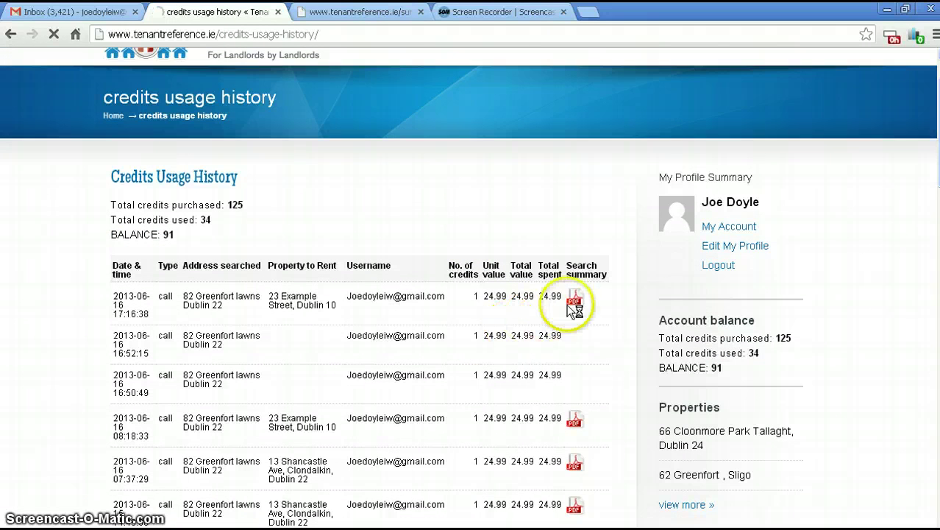
{"action": "left_click", "coordinate": [573, 301]}
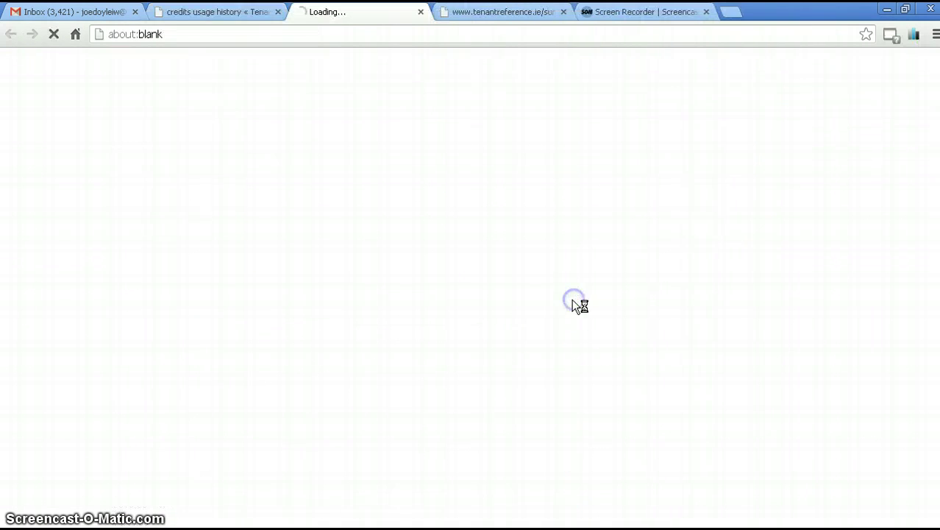
{"action": "scroll", "coordinate": [416, 291], "scroll_direction": "down", "scroll_amount": 2}
{"action": "scroll", "coordinate": [412, 286], "scroll_direction": "down", "scroll_amount": 15}
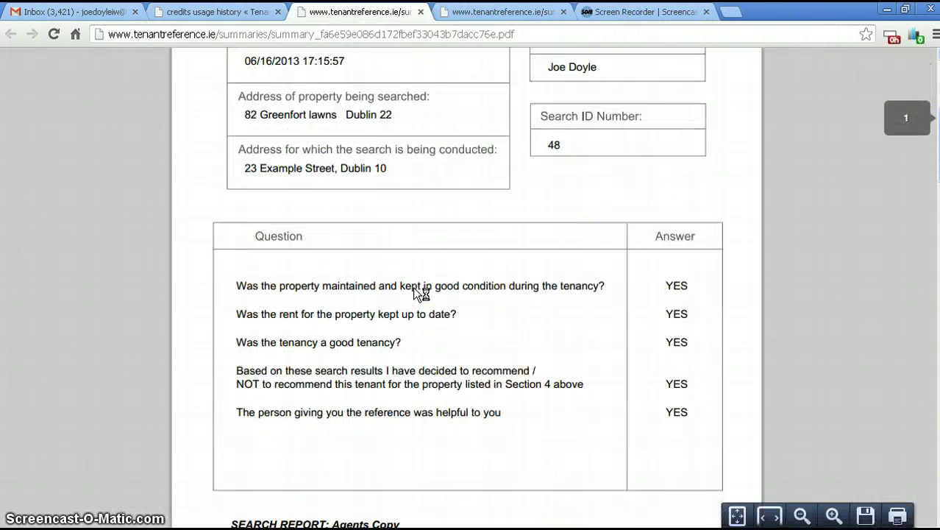
{"action": "scroll", "coordinate": [413, 287], "scroll_direction": "down", "scroll_amount": 4}
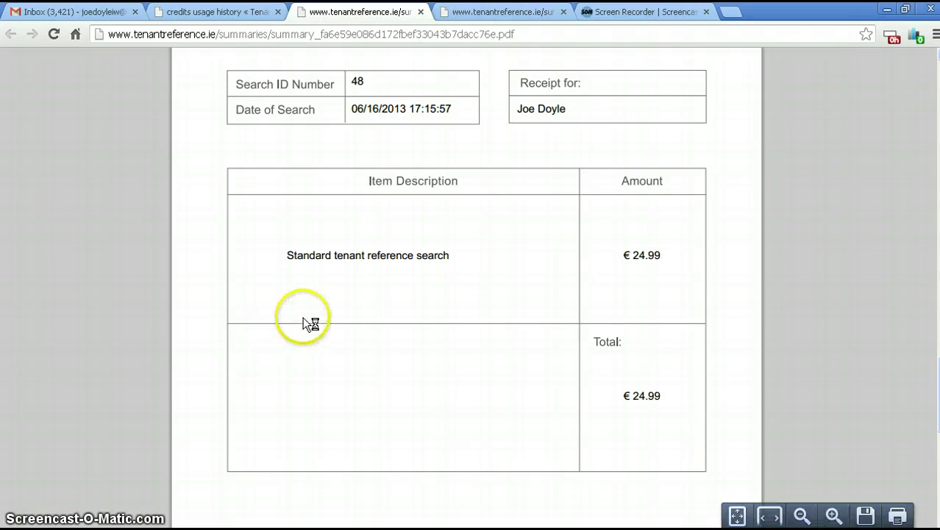
{"action": "key", "text": "ctrl+w"}
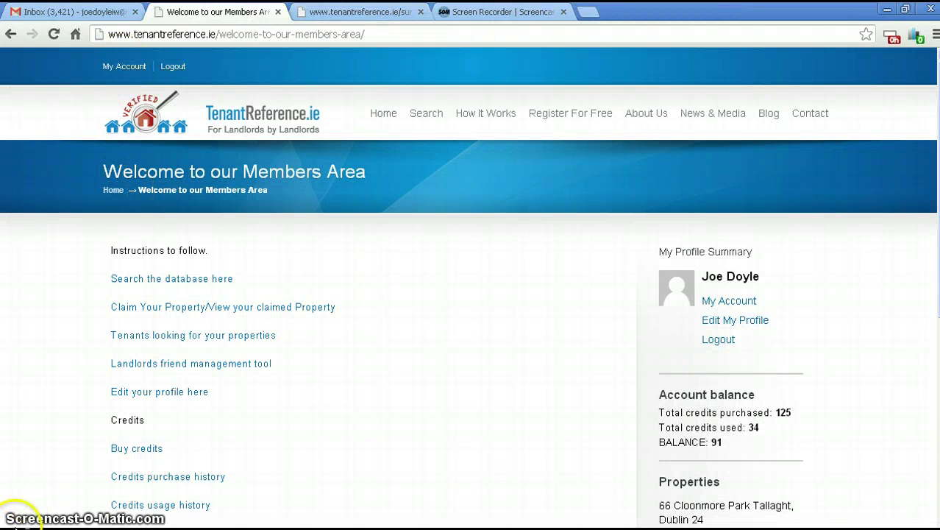
- Open the Landlords friend management tool from the members area and open the first claimed property, in County Clare, for management
{"action": "left_click", "coordinate": [170, 368]}
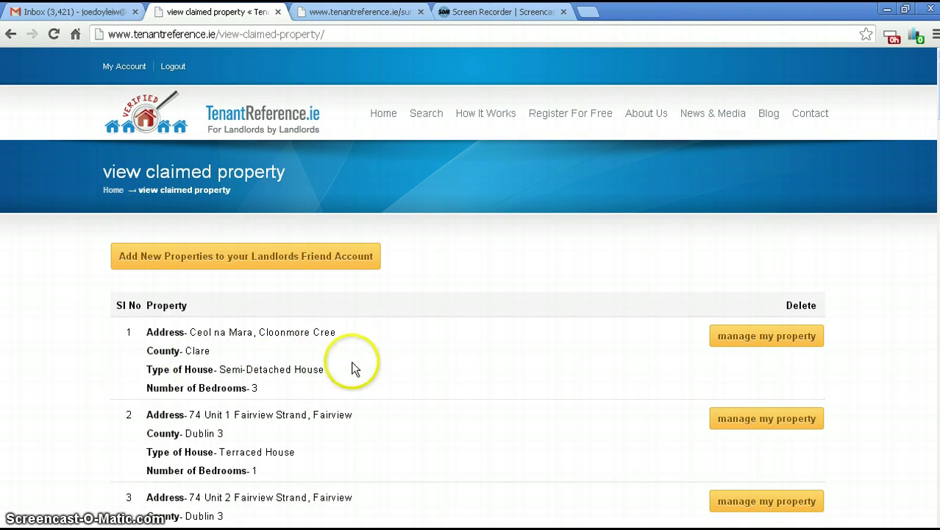
{"action": "left_click_drag", "start_coordinate": [189, 332], "coordinate": [351, 330]}
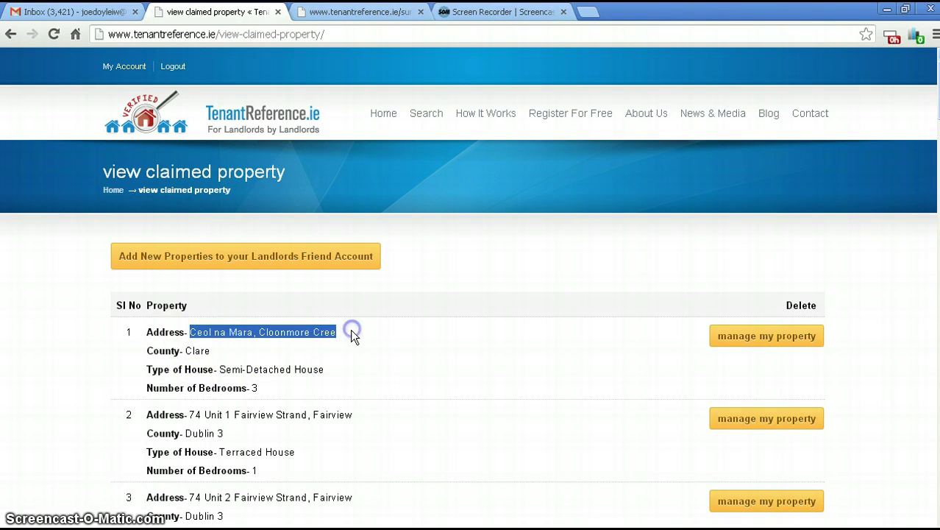
{"action": "left_click", "coordinate": [788, 341]}
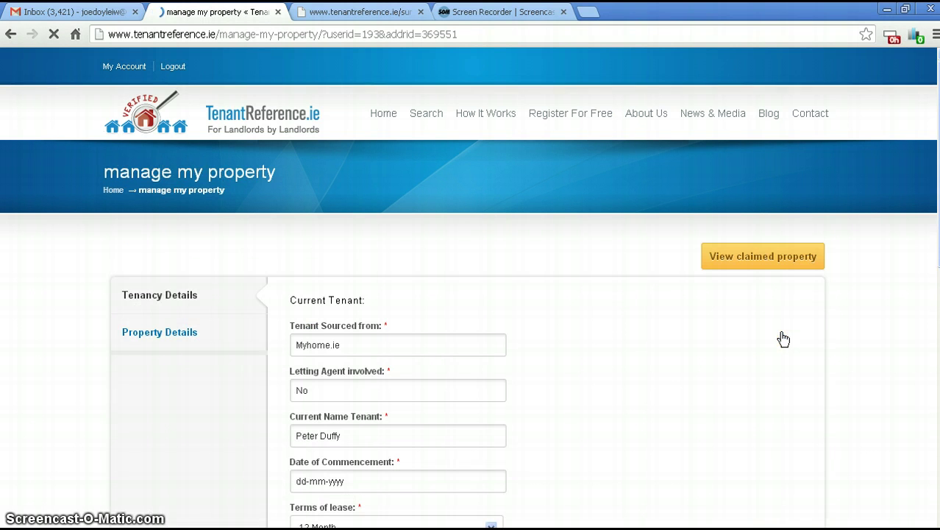
{"action": "scroll", "coordinate": [668, 330], "scroll_direction": "down", "scroll_amount": 1}
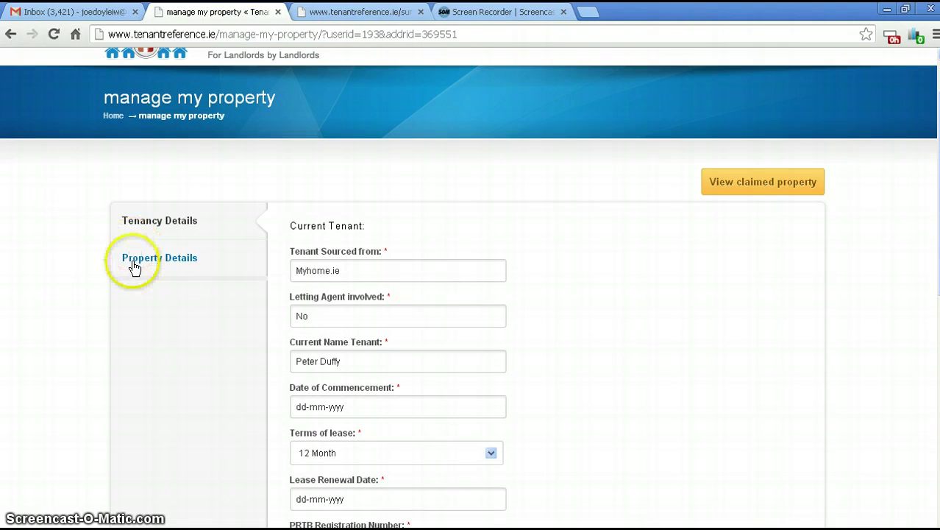
- Review the Property Details of the managed property, from the address lines and county to floorspace and other info
{"action": "left_click", "coordinate": [132, 264]}
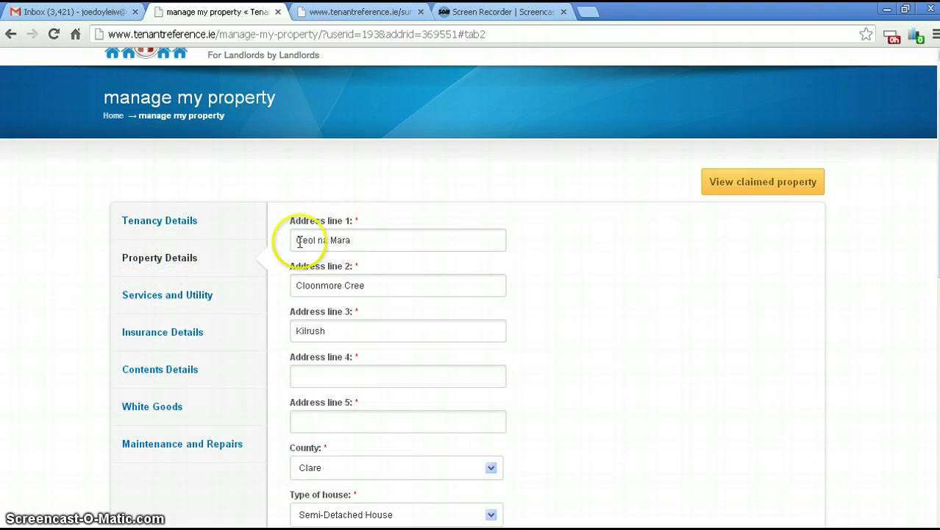
{"action": "scroll", "coordinate": [309, 250], "scroll_direction": "down", "scroll_amount": 1}
{"action": "left_click", "coordinate": [325, 393]}
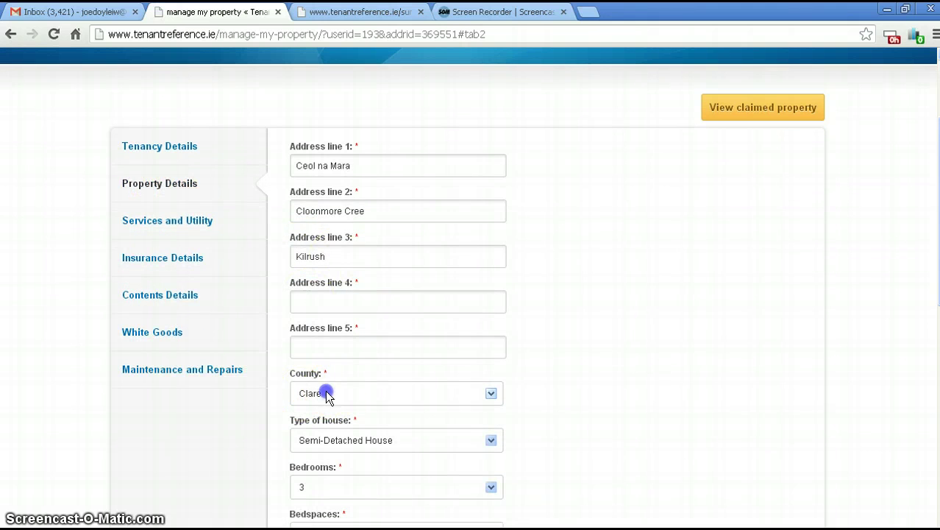
{"action": "scroll", "coordinate": [279, 401], "scroll_direction": "down", "scroll_amount": 3}
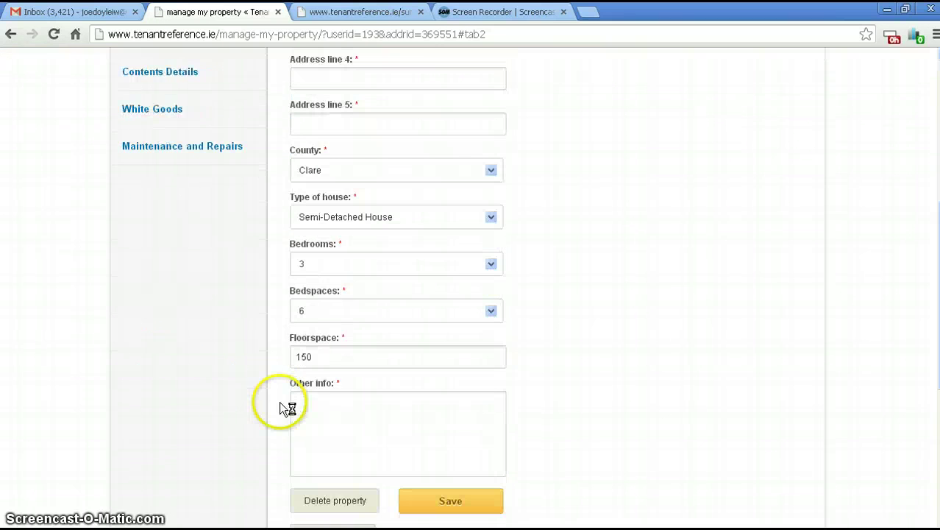
{"action": "scroll", "coordinate": [317, 337], "scroll_direction": "up", "scroll_amount": 4}
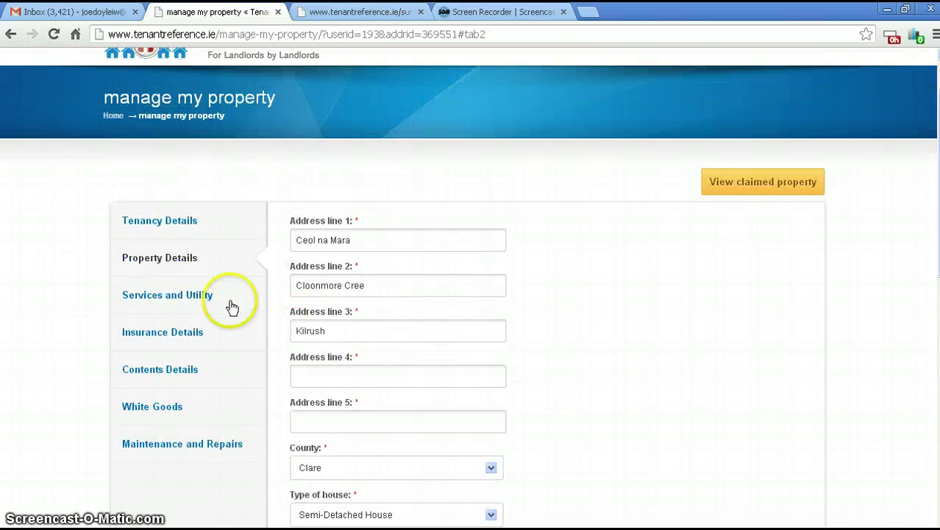
- Open the Services and Utility section and check its Cable TV, Broadband and Other fields
{"action": "left_click", "coordinate": [185, 301]}
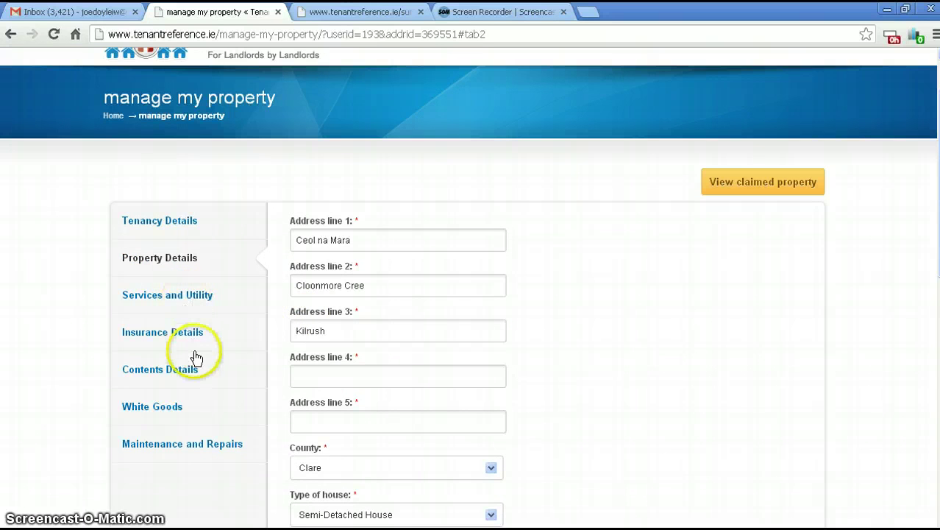
{"action": "left_click", "coordinate": [193, 294]}
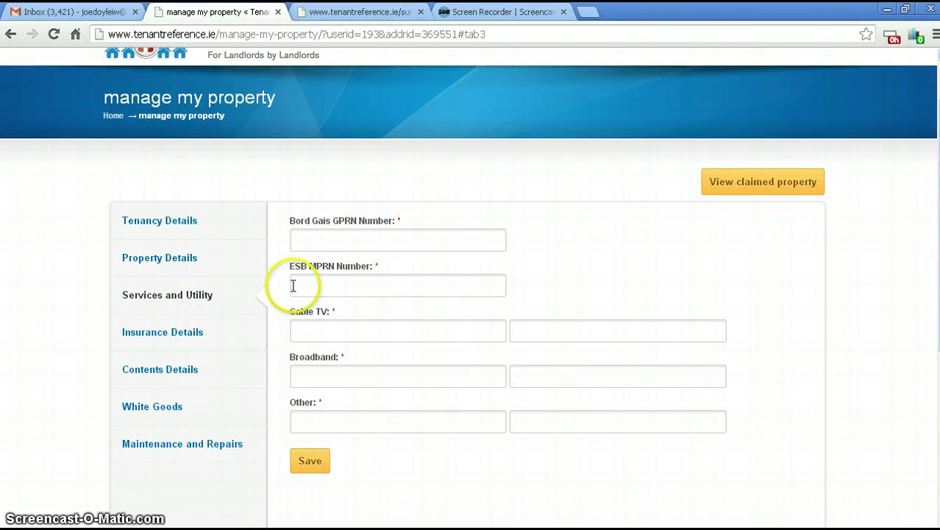
{"action": "left_click", "coordinate": [328, 331]}
{"action": "left_click", "coordinate": [334, 379]}
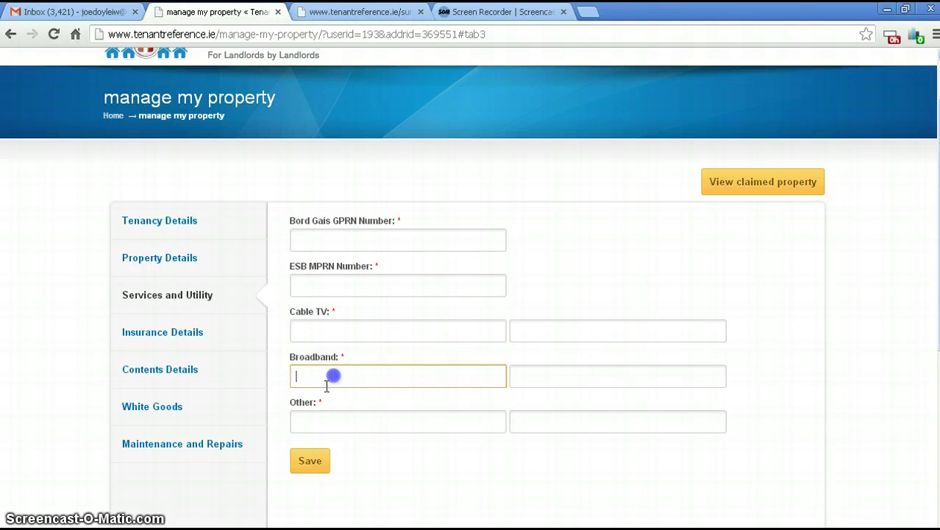
{"action": "left_click", "coordinate": [311, 423]}
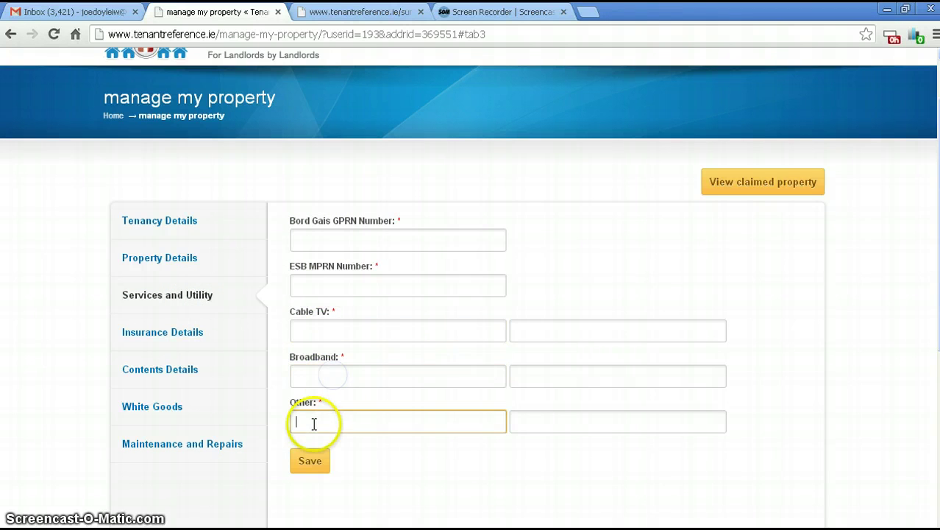
- Review the property's Insurance Details, Contents Details, White Goods, and Maintenance and Repairs records in turn
{"action": "left_click", "coordinate": [185, 338]}
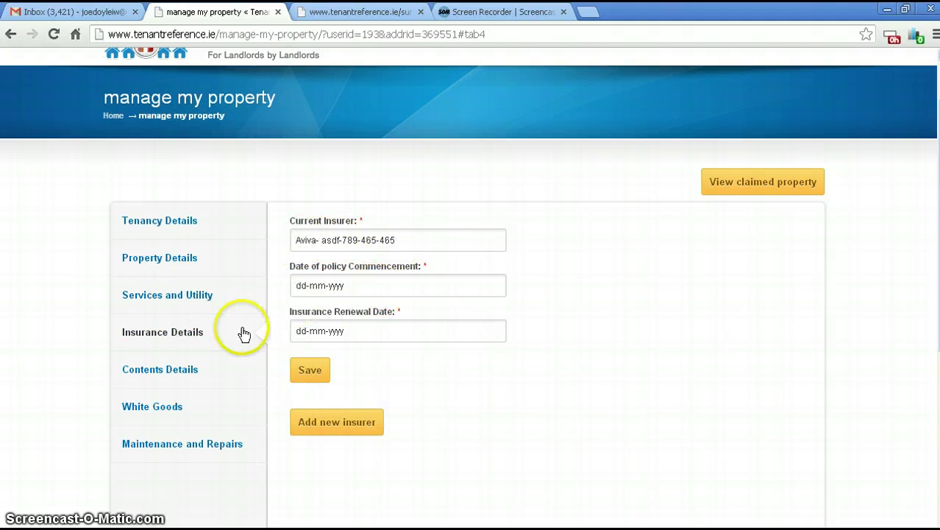
{"action": "left_click", "coordinate": [172, 371]}
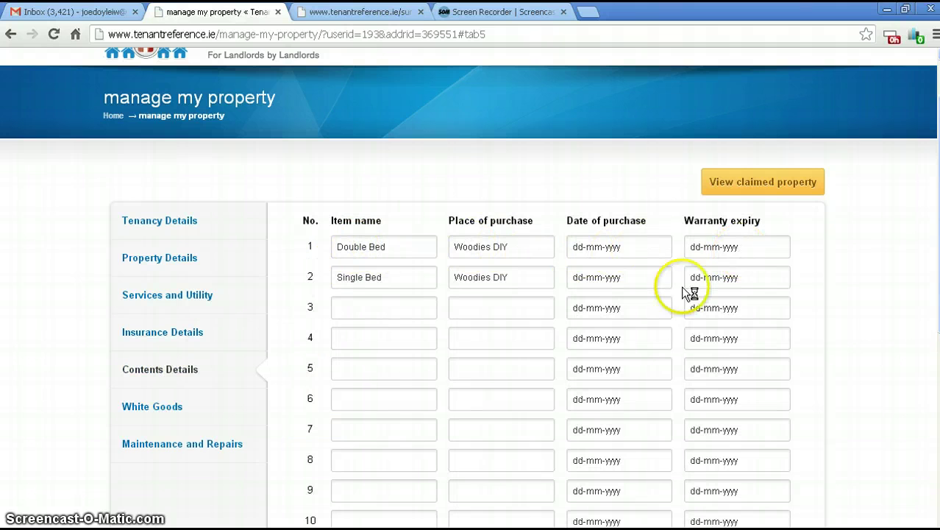
{"action": "left_click", "coordinate": [194, 403]}
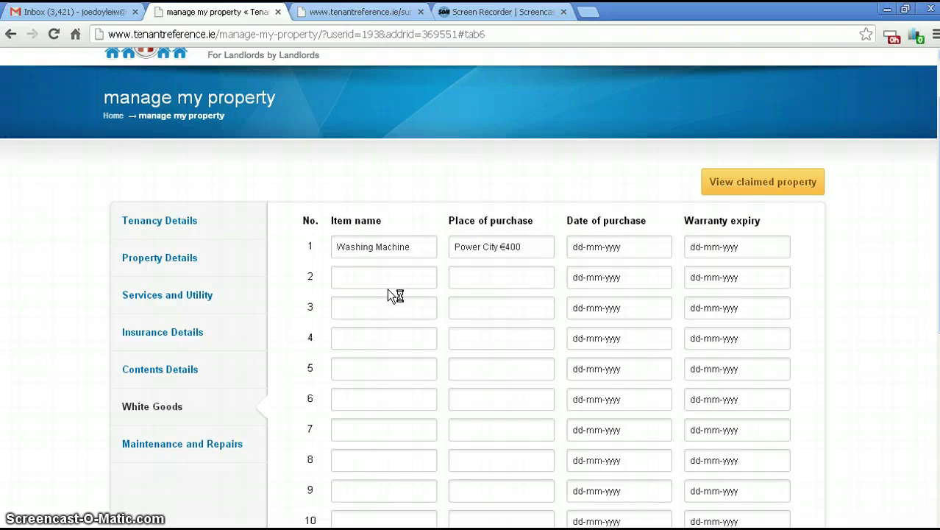
{"action": "scroll", "coordinate": [388, 288], "scroll_direction": "down", "scroll_amount": 1}
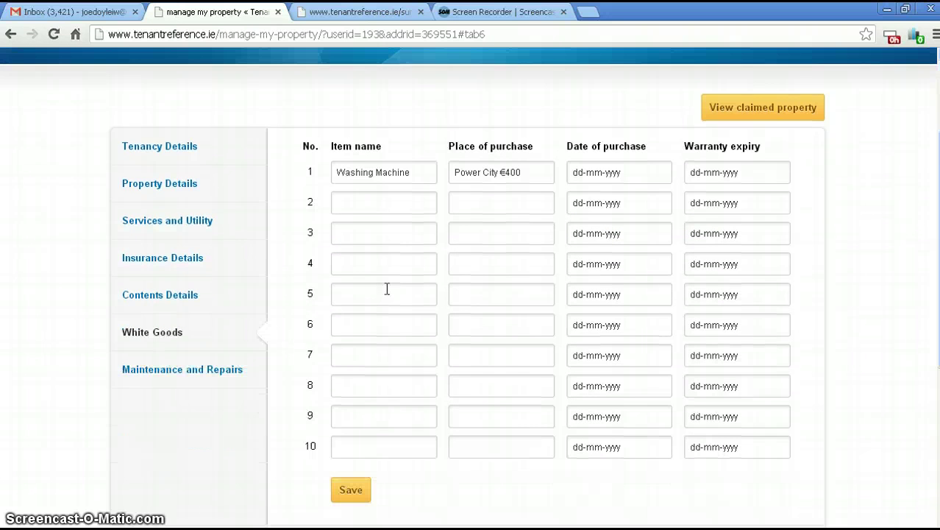
{"action": "left_click", "coordinate": [151, 373]}
{"action": "scroll", "coordinate": [403, 326], "scroll_direction": "up", "scroll_amount": 1}
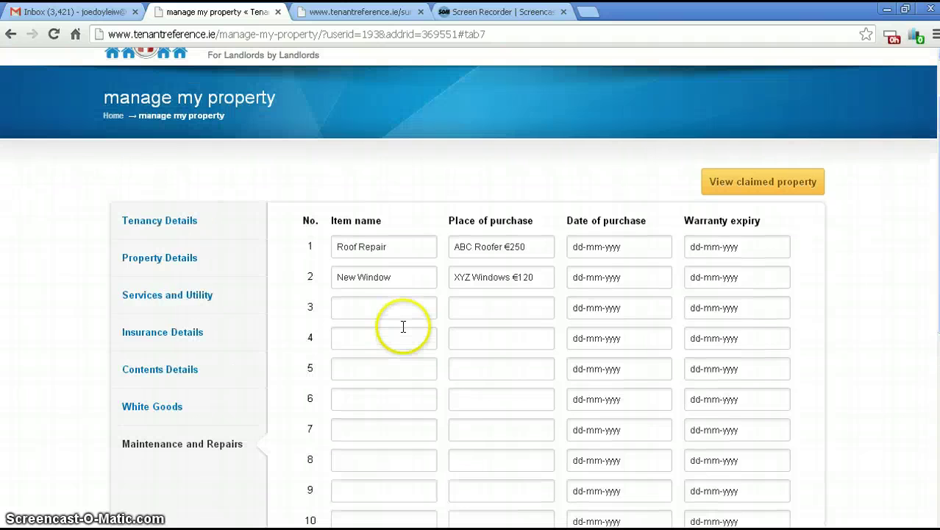
- Return to Tenancy Details and check the tenant source, letting agent, current tenant name and commencement date fields
{"action": "left_click", "coordinate": [184, 221]}
{"action": "scroll", "coordinate": [331, 267], "scroll_direction": "down", "scroll_amount": 1}
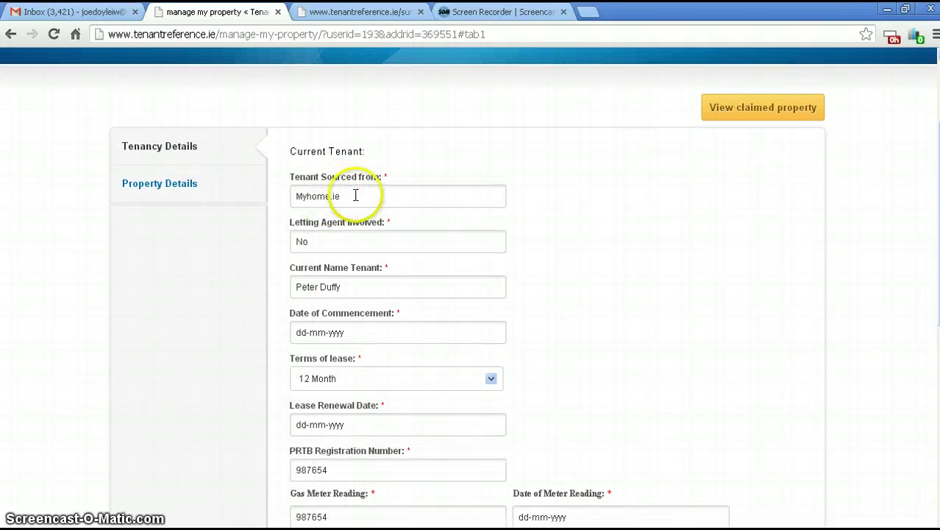
{"action": "left_click_drag", "start_coordinate": [352, 194], "coordinate": [286, 194]}
{"action": "left_click_drag", "start_coordinate": [327, 240], "coordinate": [273, 240]}
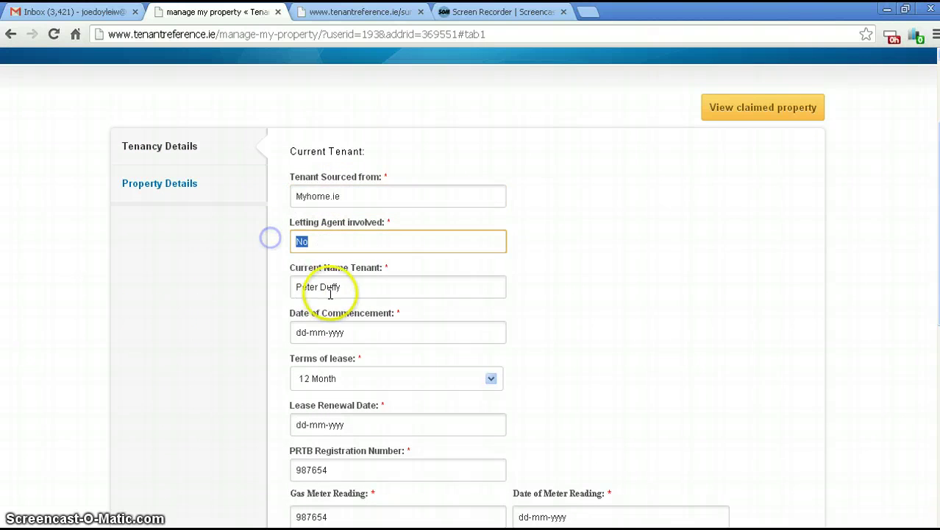
{"action": "left_click_drag", "start_coordinate": [342, 287], "coordinate": [265, 285]}
{"action": "left_click_drag", "start_coordinate": [361, 331], "coordinate": [248, 328]}
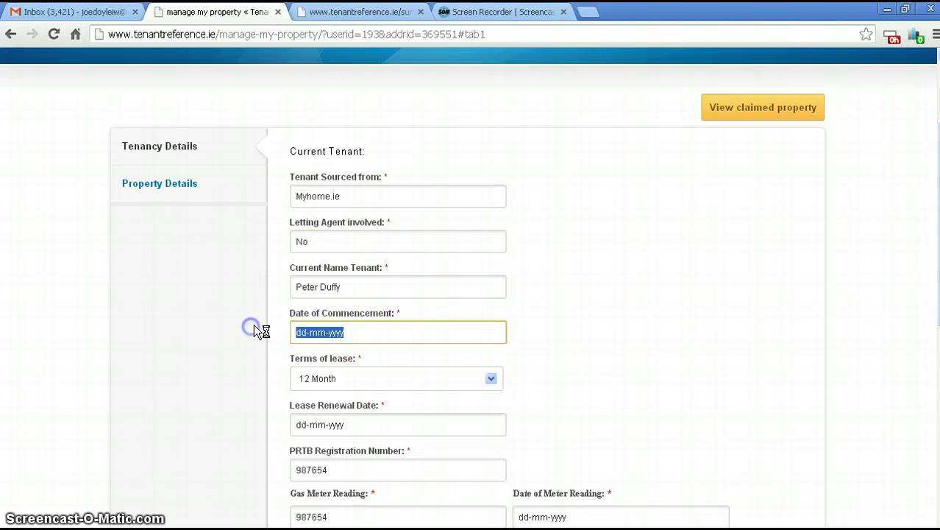
- Check the available lease terms without changing them, and review the lease renewal, PRTB registration and meter reading fields
{"action": "scroll", "coordinate": [260, 324], "scroll_direction": "down", "scroll_amount": 2}
{"action": "left_click", "coordinate": [350, 232]}
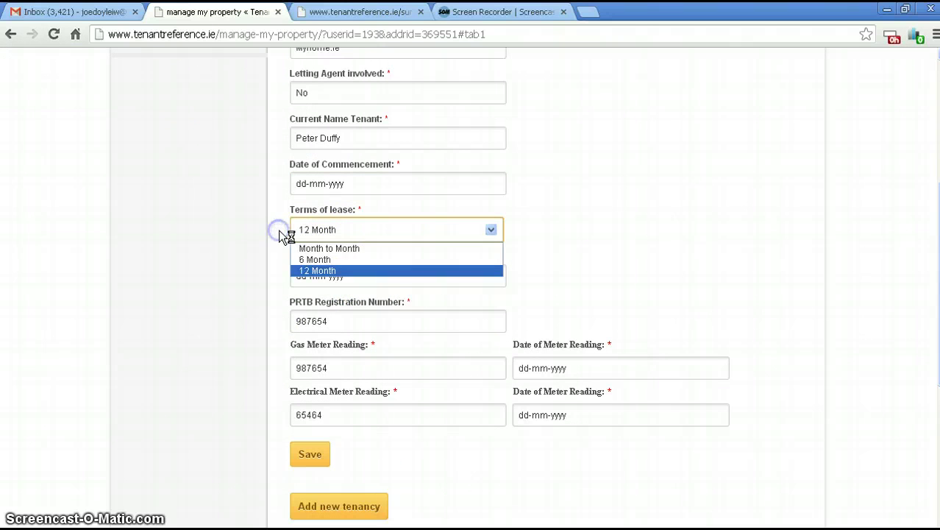
{"action": "left_click", "coordinate": [212, 265]}
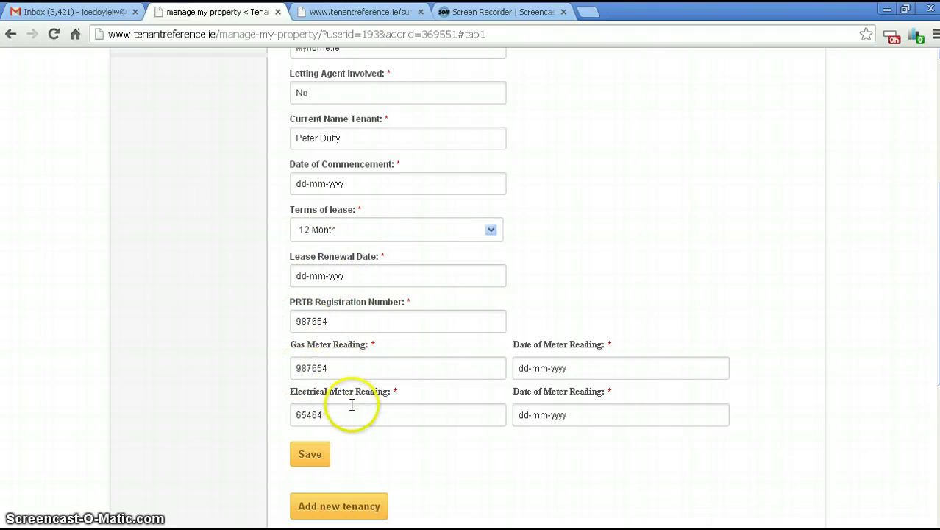
{"action": "scroll", "coordinate": [591, 368], "scroll_direction": "down", "scroll_amount": 1}
{"action": "scroll", "coordinate": [594, 374], "scroll_direction": "up", "scroll_amount": 4}
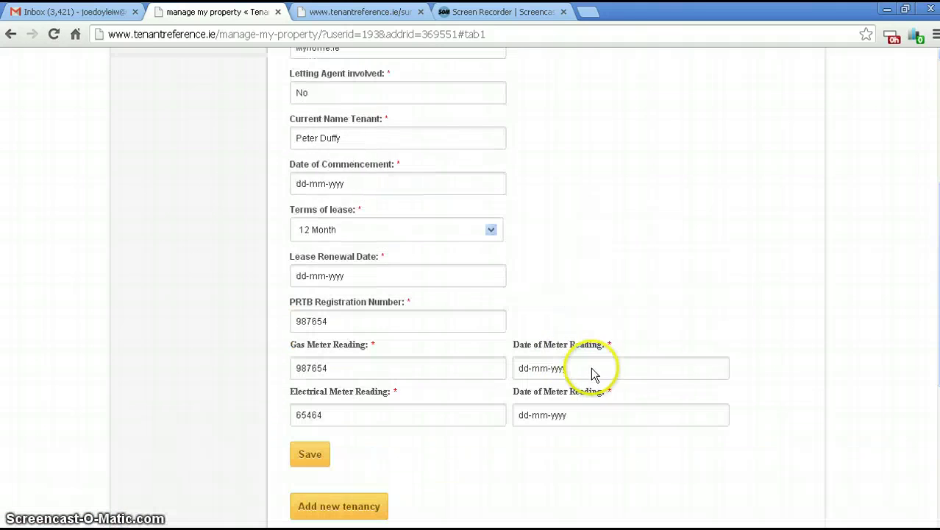
{"action": "scroll", "coordinate": [552, 358], "scroll_direction": "down", "scroll_amount": 3}
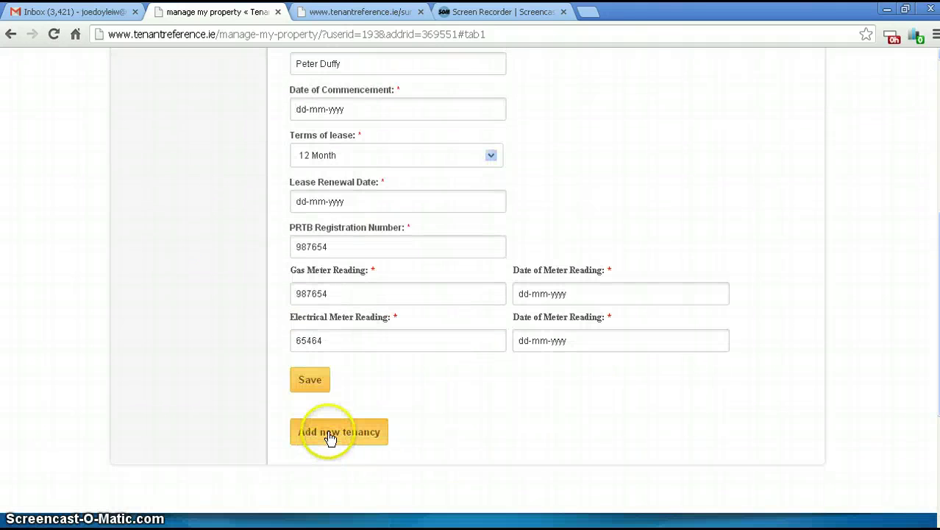
- Open the Add New Tenancy form below the current tenant's details and look through its blank fields
{"action": "left_click", "coordinate": [330, 432]}
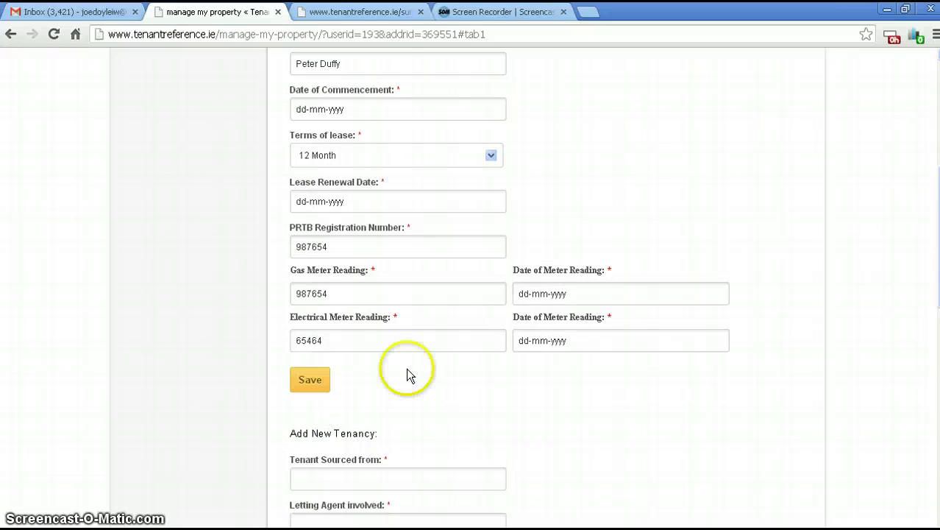
{"action": "scroll", "coordinate": [408, 369], "scroll_direction": "down", "scroll_amount": 3}
{"action": "scroll", "coordinate": [411, 370], "scroll_direction": "down", "scroll_amount": 3}
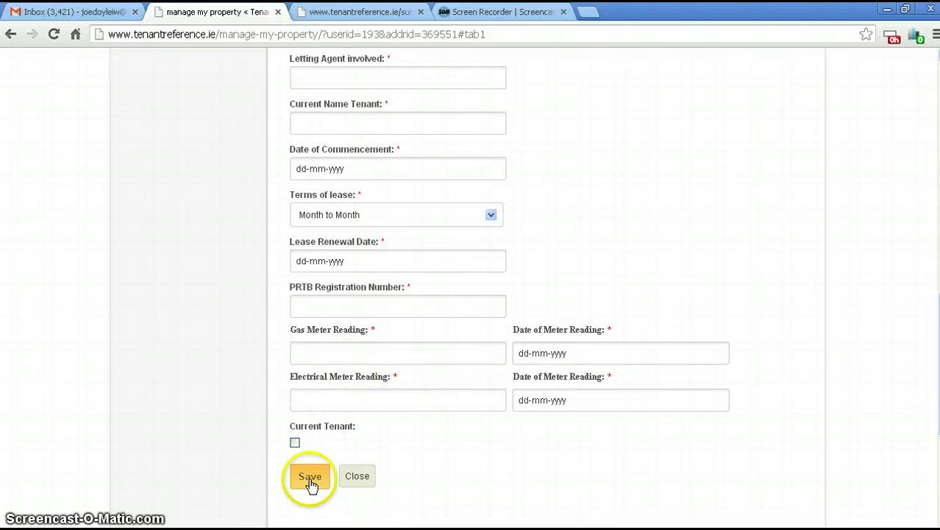
{"action": "scroll", "coordinate": [275, 376], "scroll_direction": "up", "scroll_amount": 9}
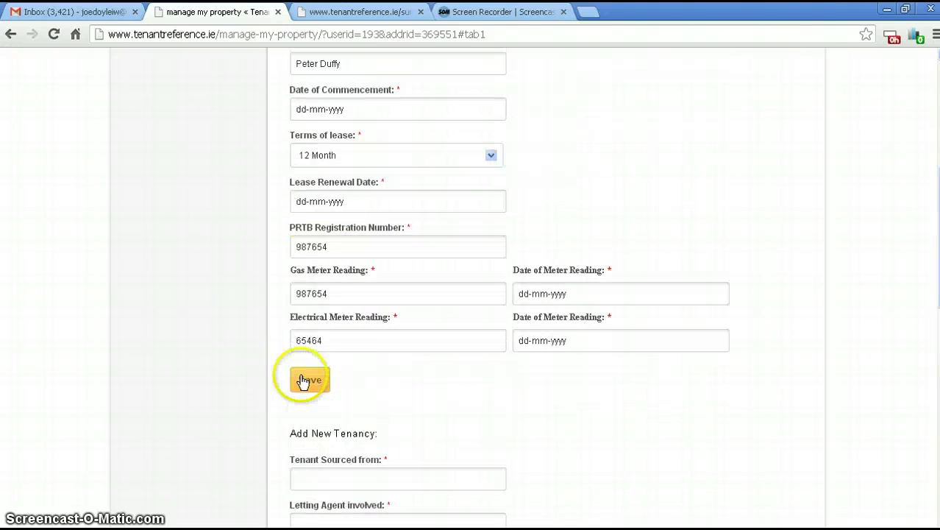
{"action": "scroll", "coordinate": [300, 381], "scroll_direction": "up", "scroll_amount": 2}
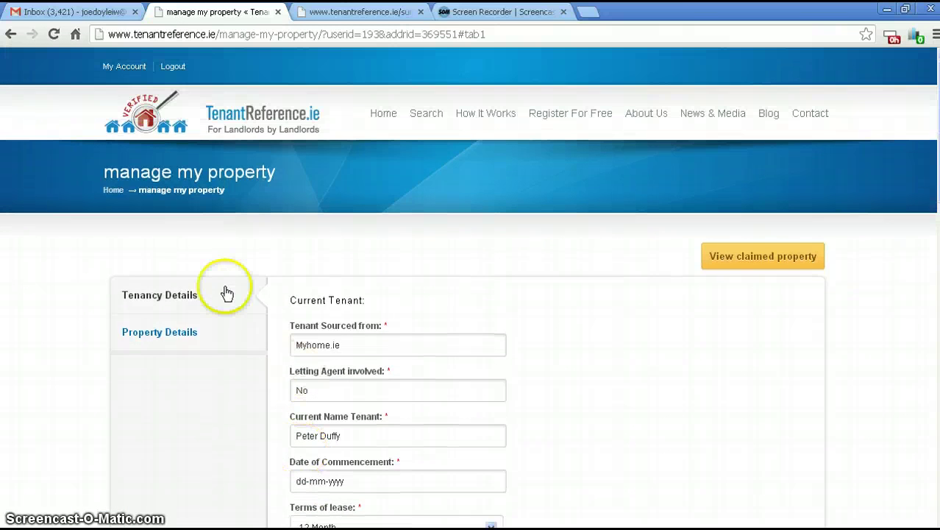
- Return to the account's members area and go to the TenantReference.ie home page
{"action": "left_click", "coordinate": [120, 70]}
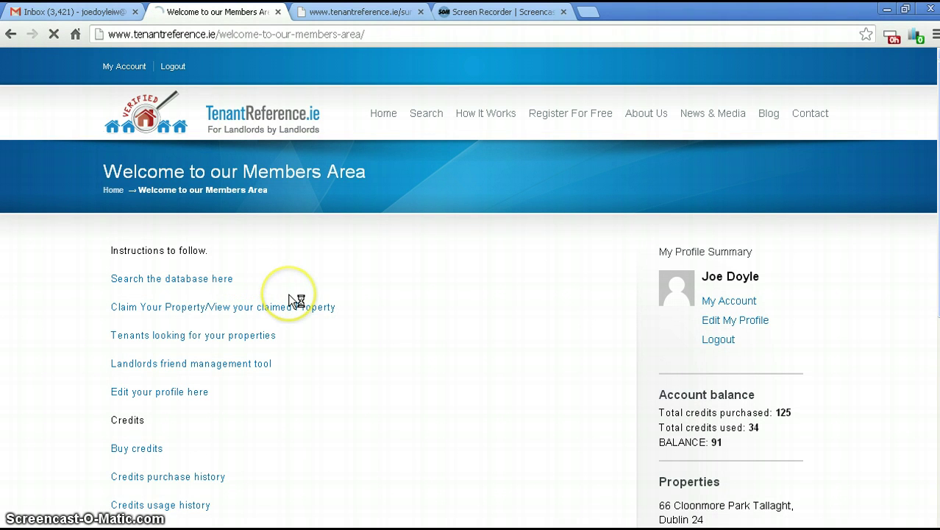
{"action": "left_click", "coordinate": [385, 118]}
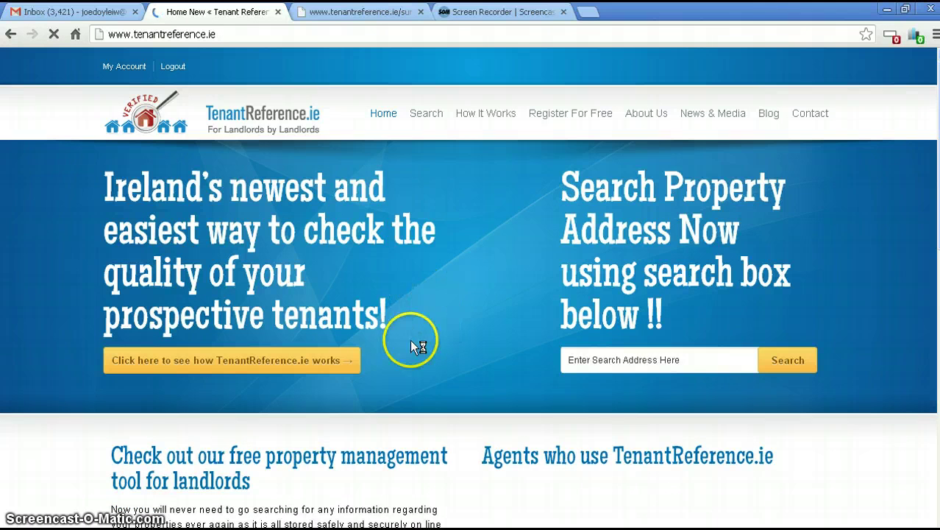
- Open the address search page from the home page, return to the members area and open the database search from there
{"action": "left_click", "coordinate": [594, 357]}
{"action": "left_click", "coordinate": [418, 118]}
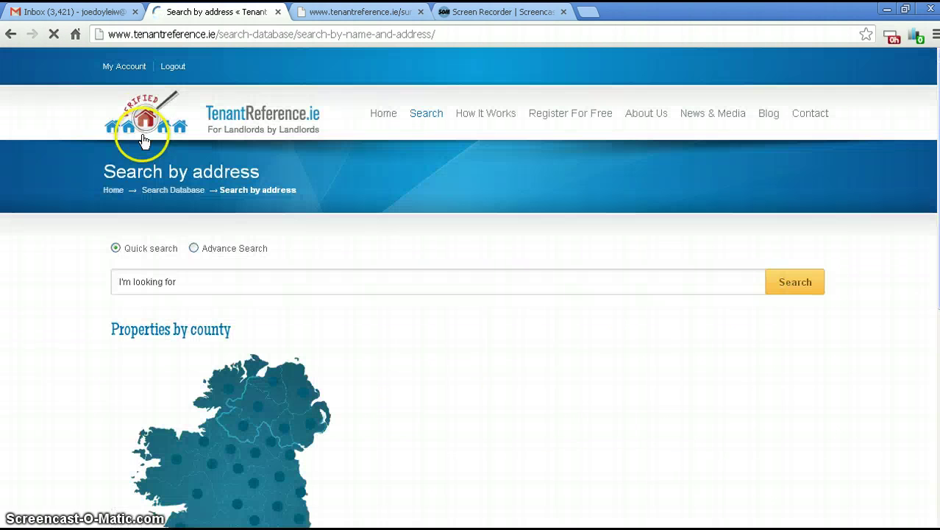
{"action": "left_click", "coordinate": [121, 66]}
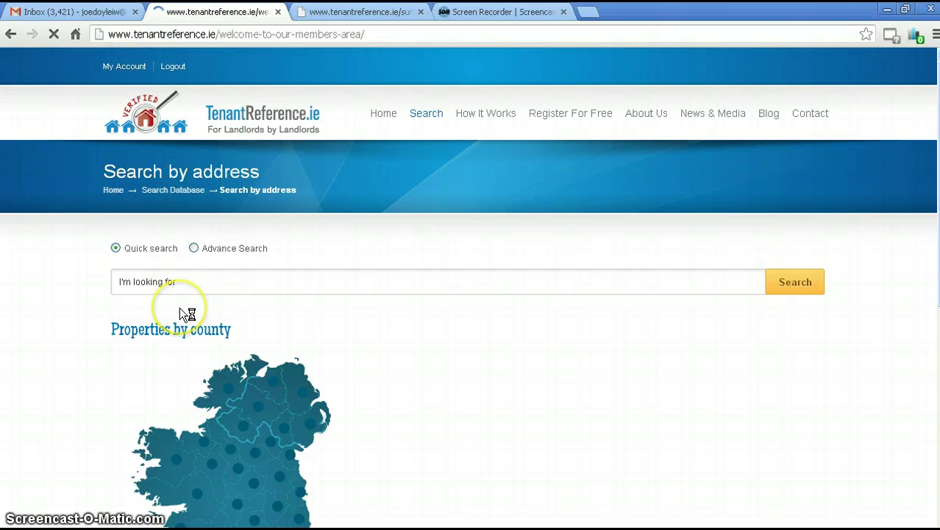
{"action": "left_click", "coordinate": [164, 281]}
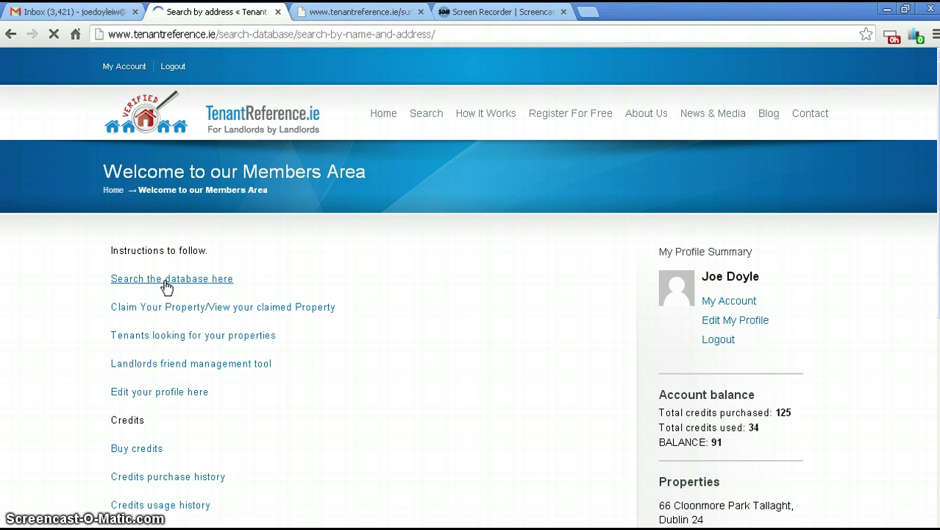
- Look over the Properties by county map on the address search page and check the number of properties for Dublin
{"action": "scroll", "coordinate": [276, 284], "scroll_direction": "down", "scroll_amount": 2}
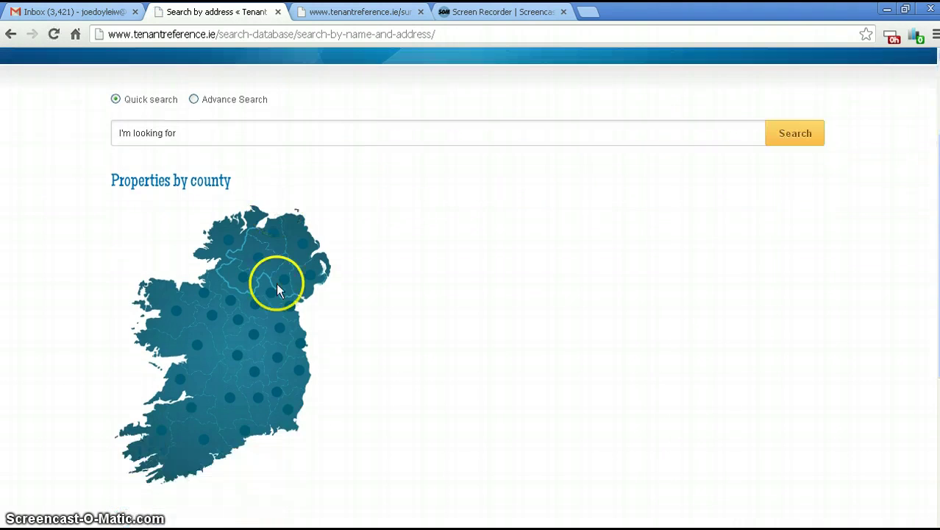
{"action": "scroll", "coordinate": [276, 284], "scroll_direction": "up", "scroll_amount": 2}
{"action": "scroll", "coordinate": [282, 413], "scroll_direction": "down", "scroll_amount": 1}
{"action": "mouse_move", "coordinate": [301, 420]}
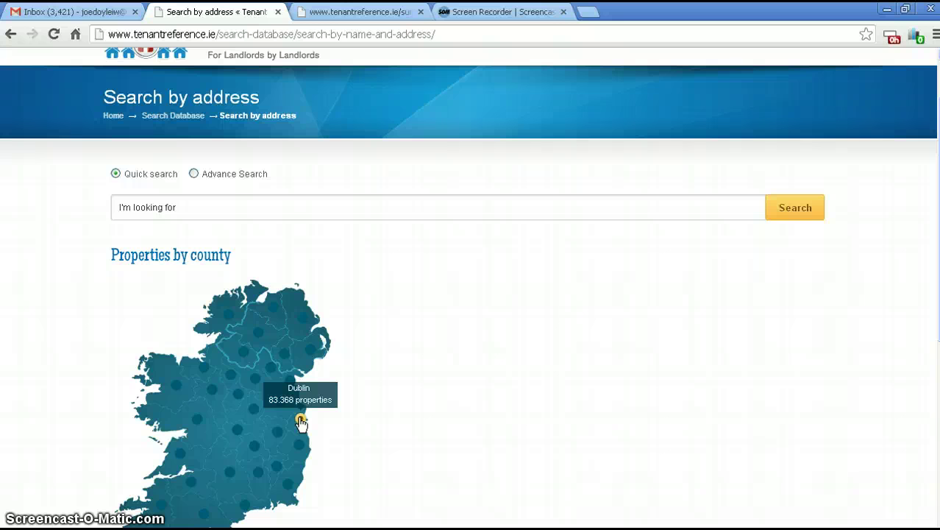
{"action": "left_click", "coordinate": [302, 332]}
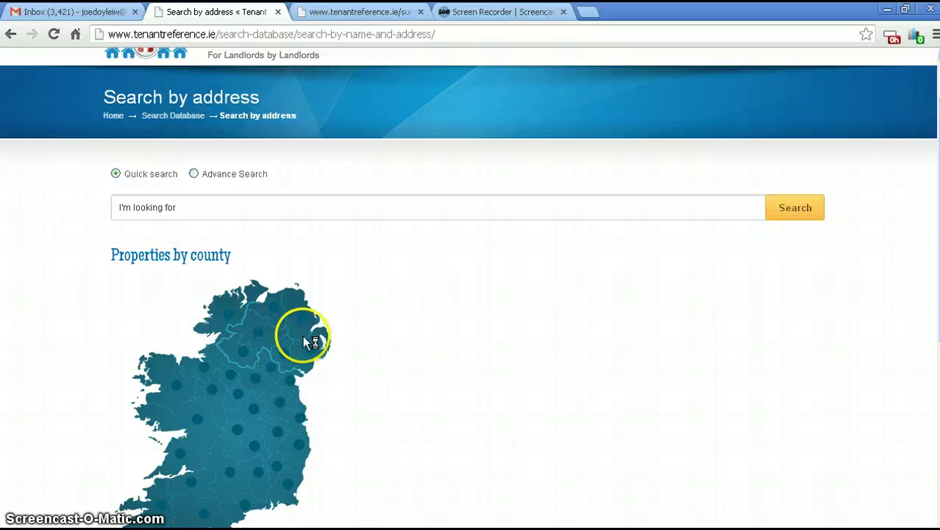
- Return to the home page and highlight the company's postal address, phone number and email in the footer's Contact Us section
{"action": "left_click", "coordinate": [374, 117]}
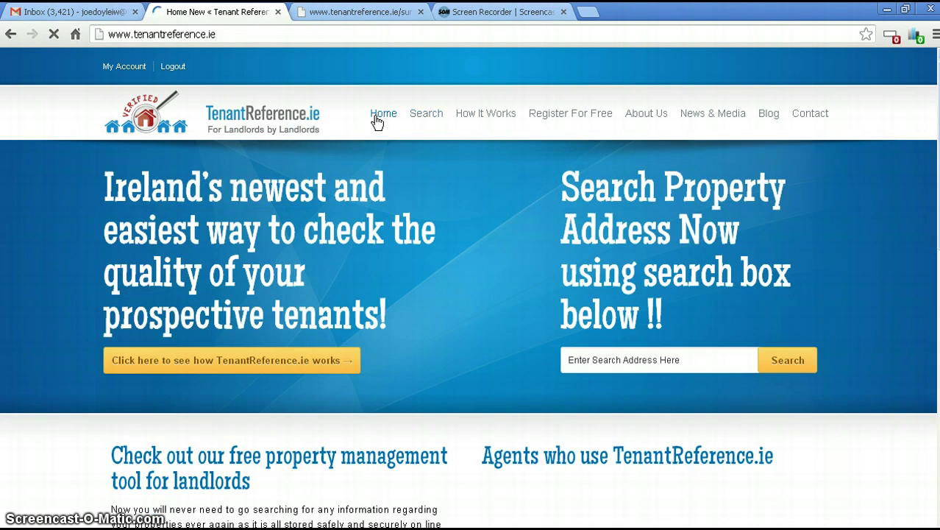
{"action": "scroll", "coordinate": [458, 268], "scroll_direction": "down", "scroll_amount": 6}
{"action": "scroll", "coordinate": [470, 307], "scroll_direction": "down", "scroll_amount": 3}
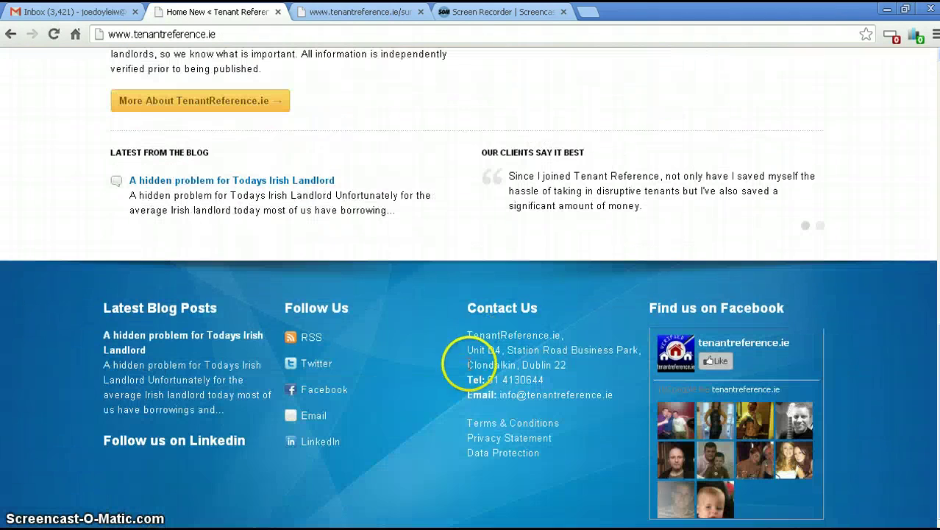
{"action": "left_click_drag", "start_coordinate": [468, 334], "coordinate": [548, 360]}
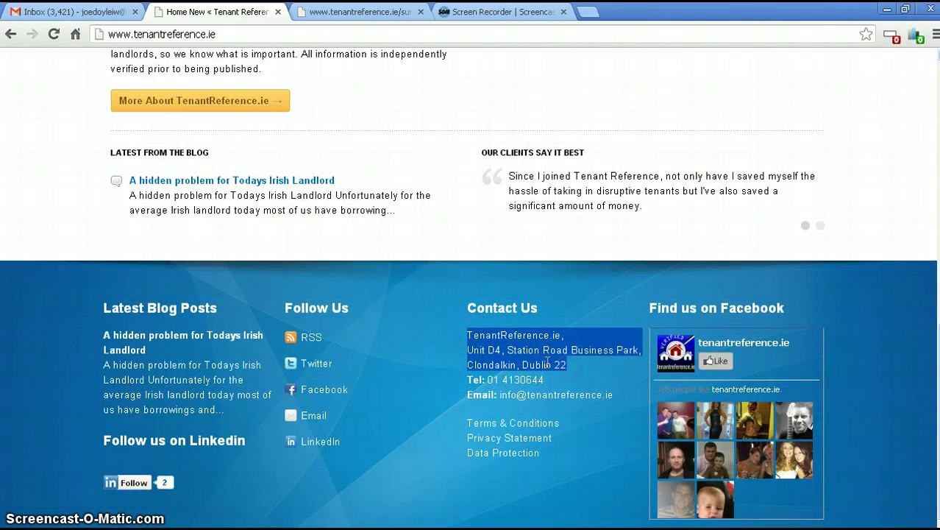
{"action": "left_click", "coordinate": [489, 379]}
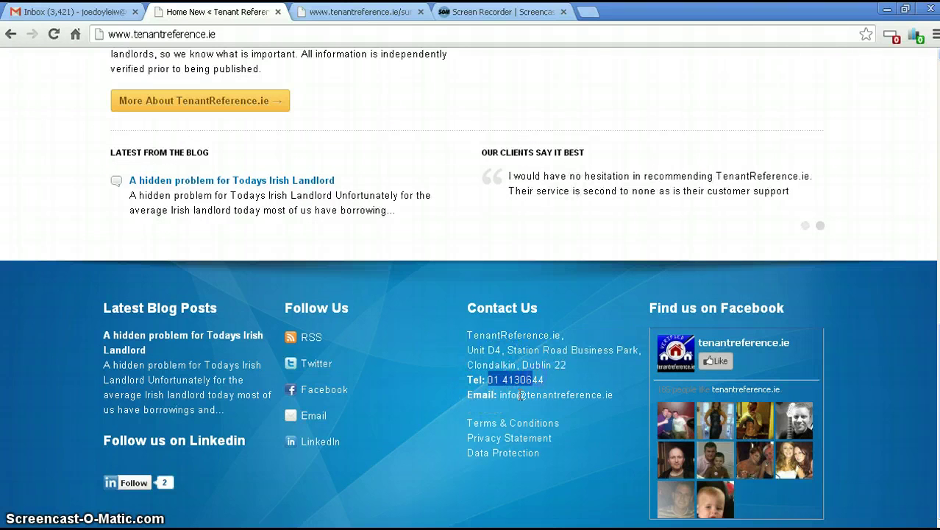
{"action": "left_click_drag", "start_coordinate": [500, 395], "coordinate": [618, 403]}
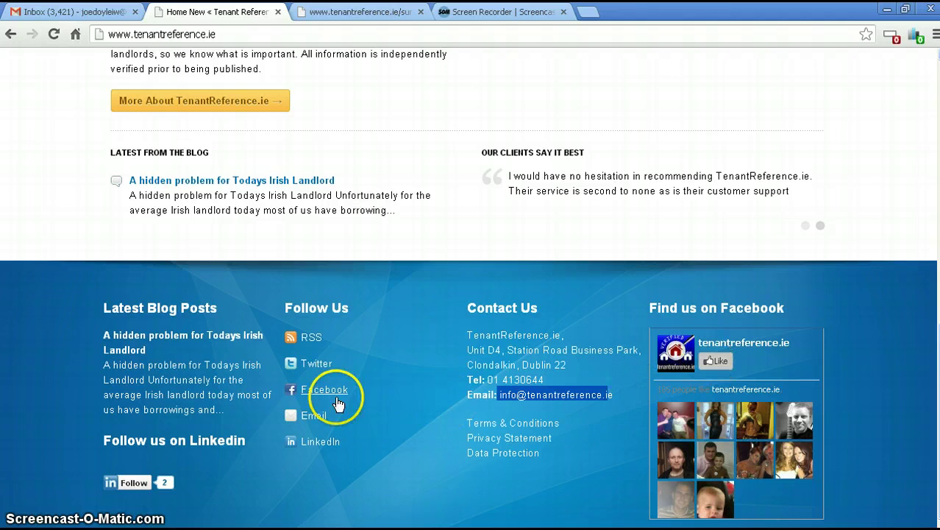
{"action": "scroll", "coordinate": [397, 397], "scroll_direction": "up", "scroll_amount": 1}
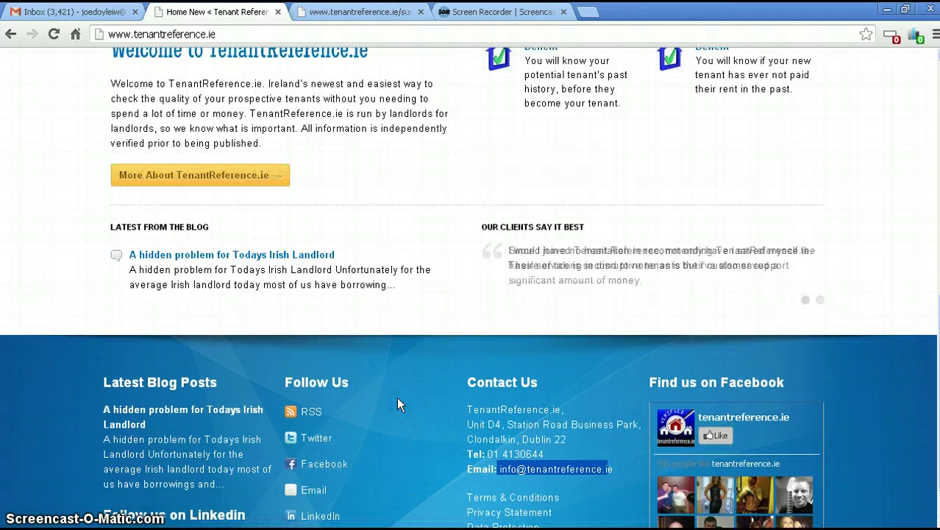